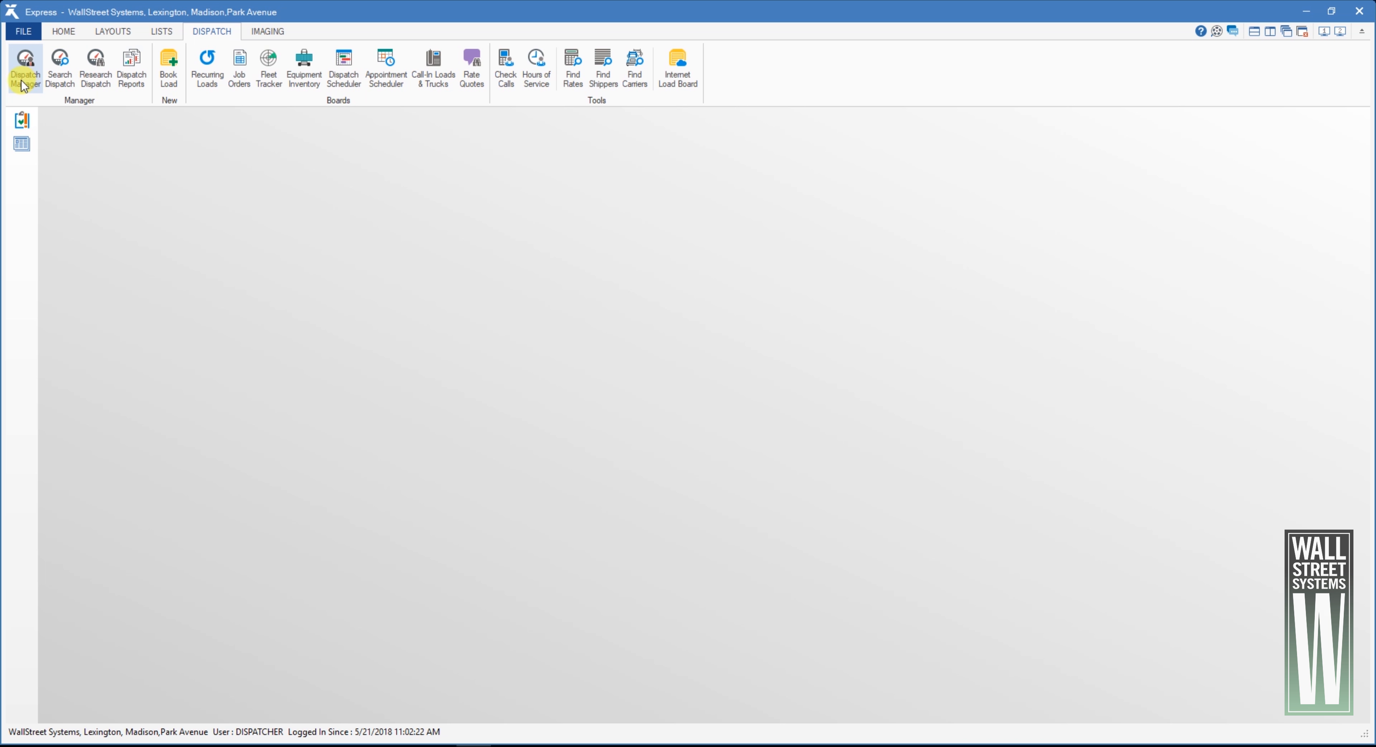
left_click(58, 78)
left_click(130, 174)
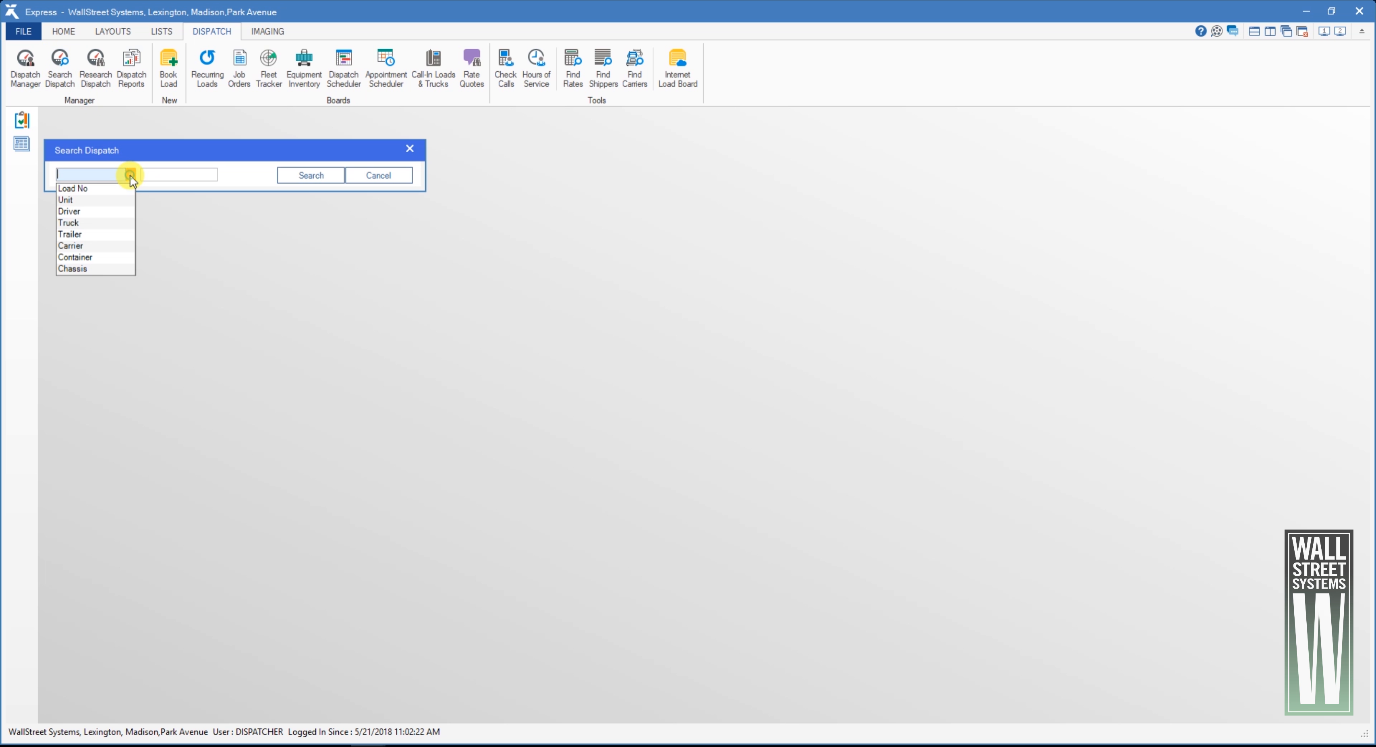
left_click(107, 195)
left_click(408, 151)
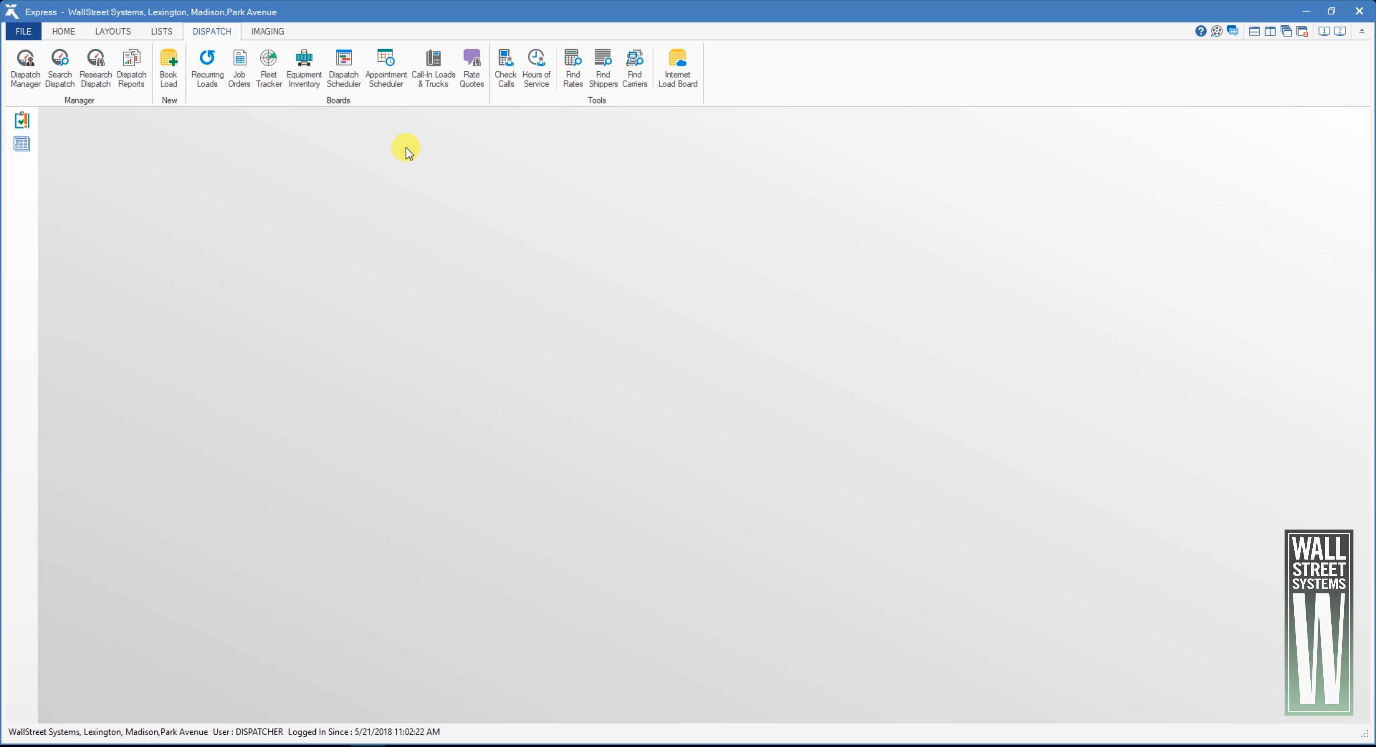
- Open the available JC Penney Columbus truckload from Dispatch Manager and bring up its dispatch summary
left_click(30, 78)
double_click(261, 206)
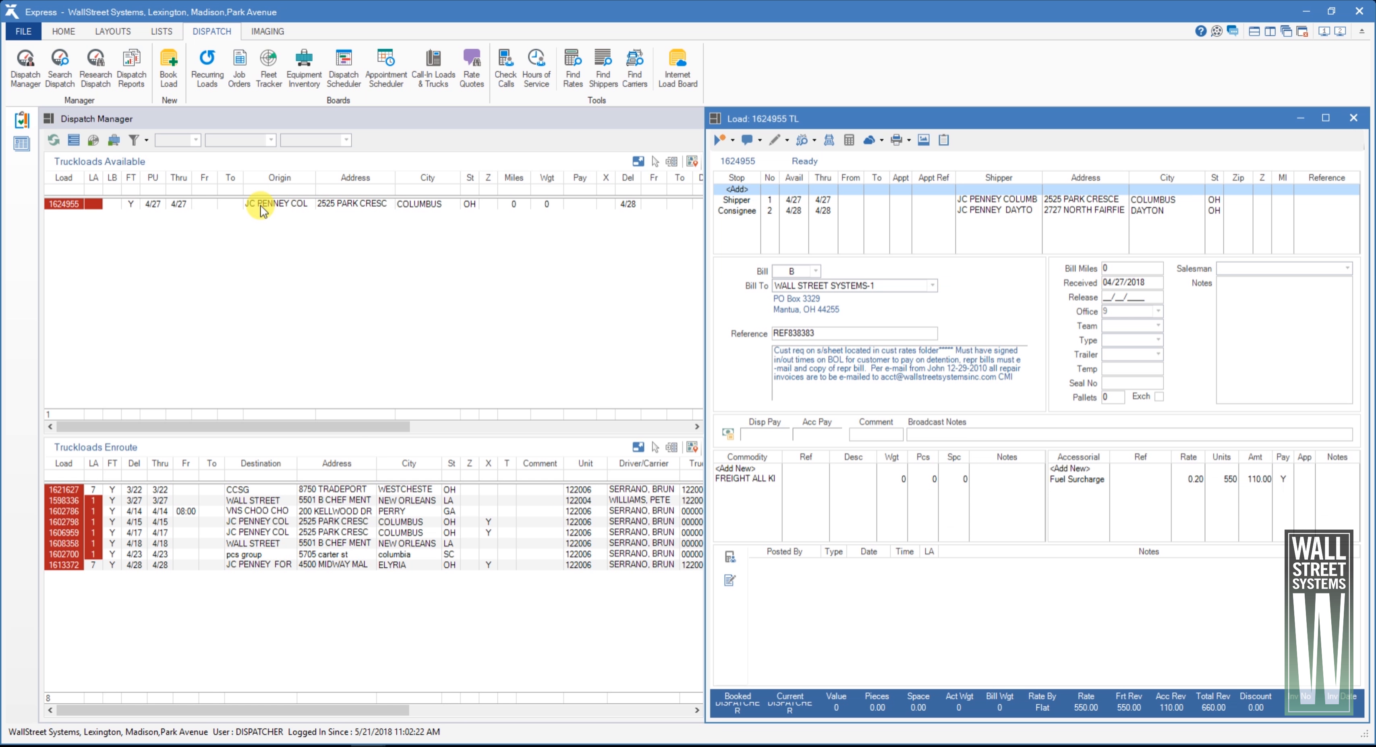
left_click(829, 140)
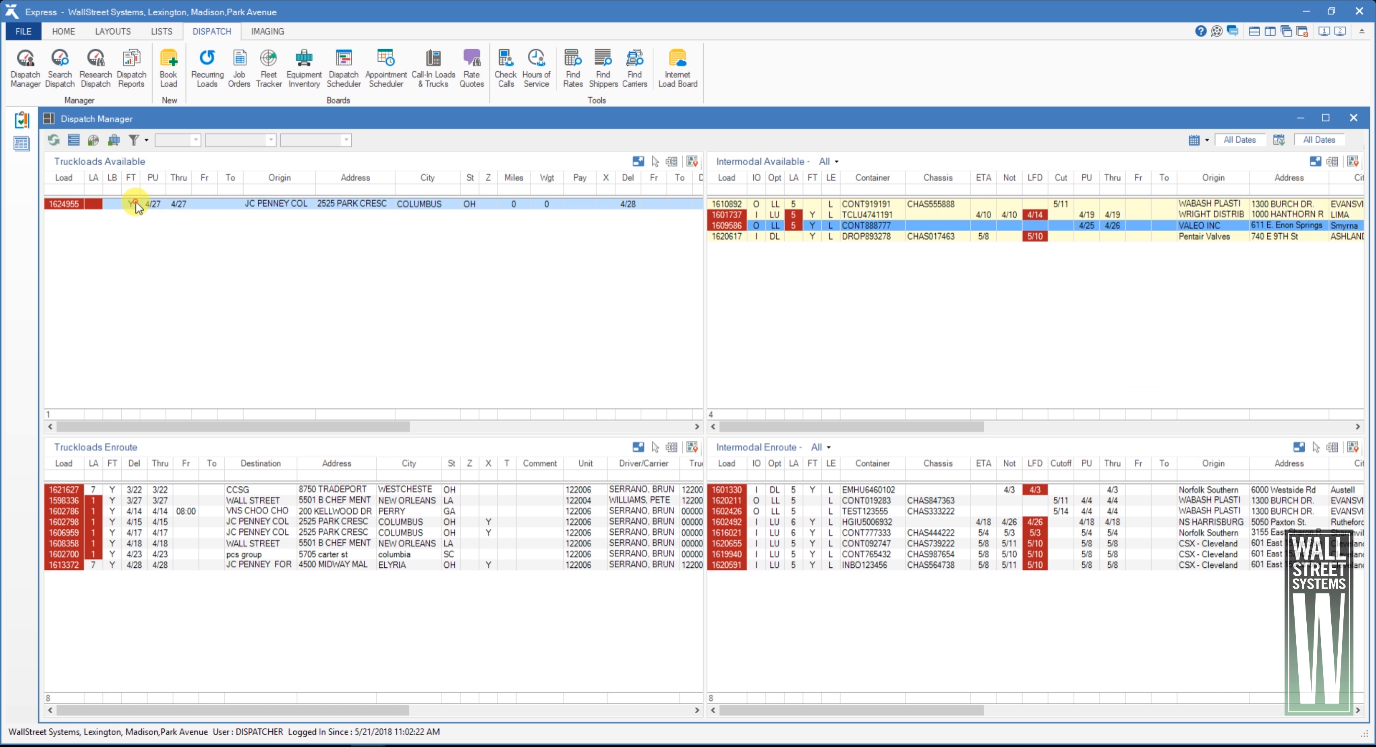
right_click(136, 204)
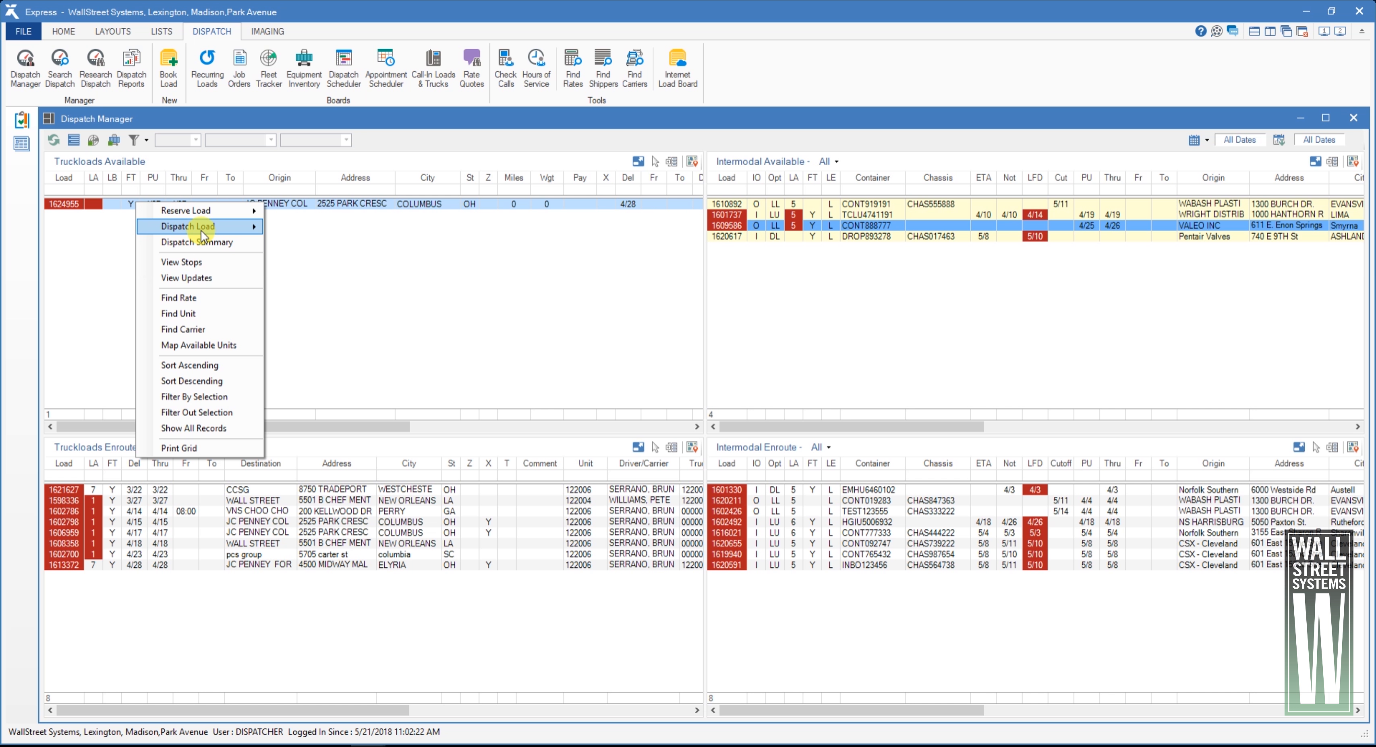
mouse_move(197, 226)
left_click(326, 228)
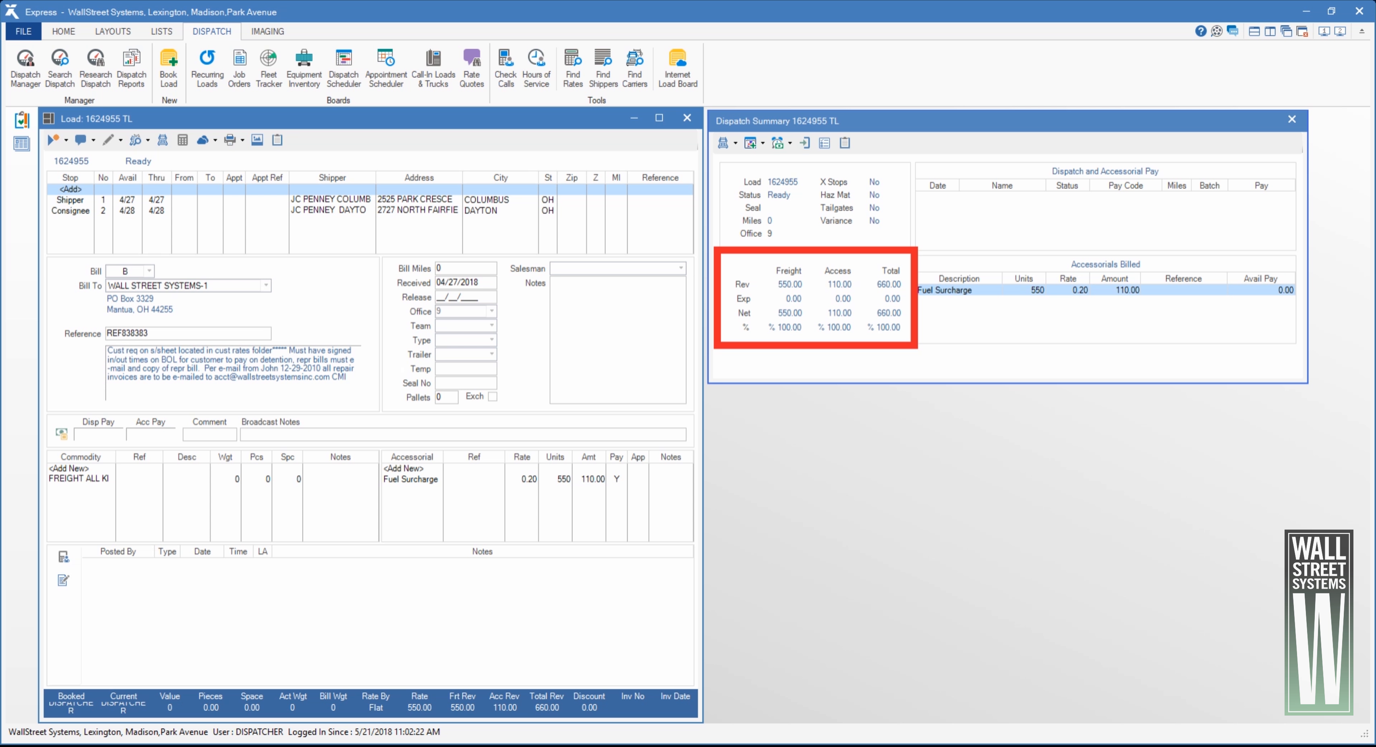
- Create a Dispatch Load assignment for the truckload and assign unit 122006 to it
left_click(727, 143)
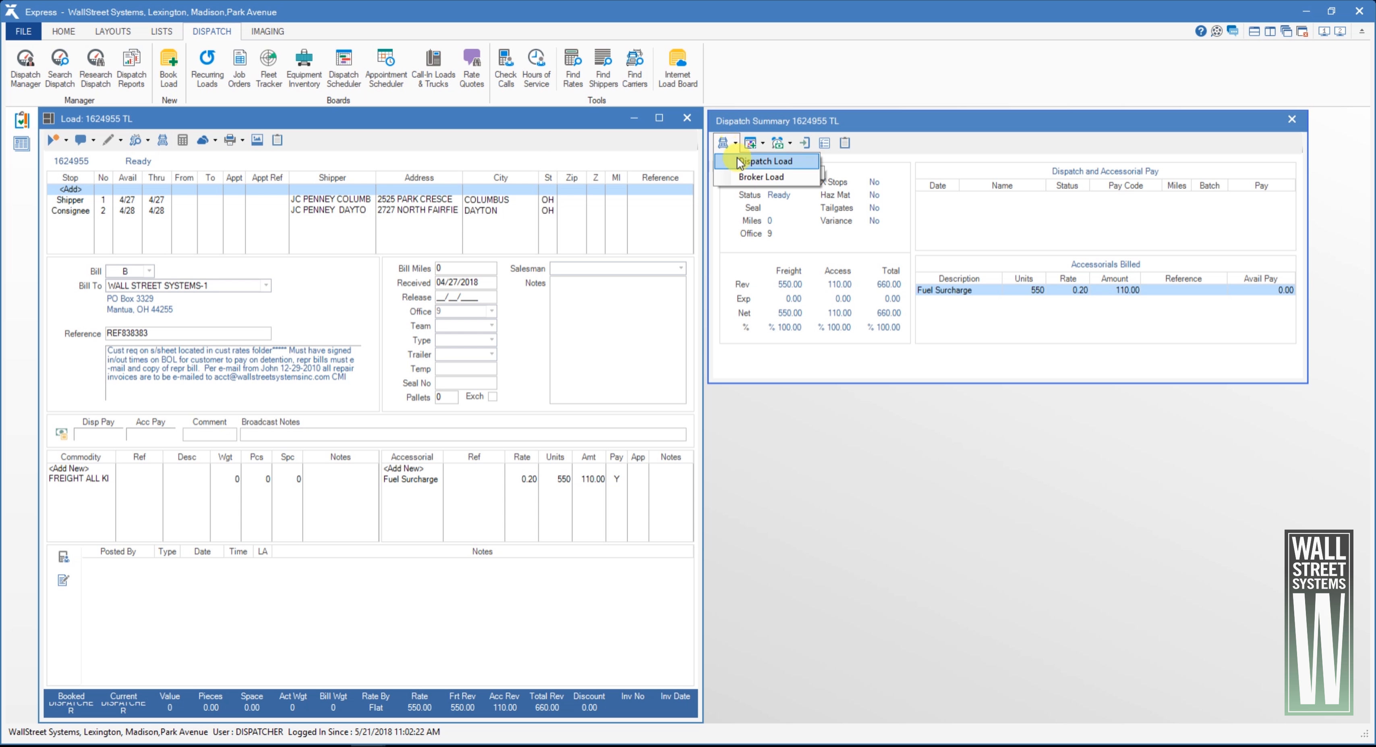
left_click(770, 165)
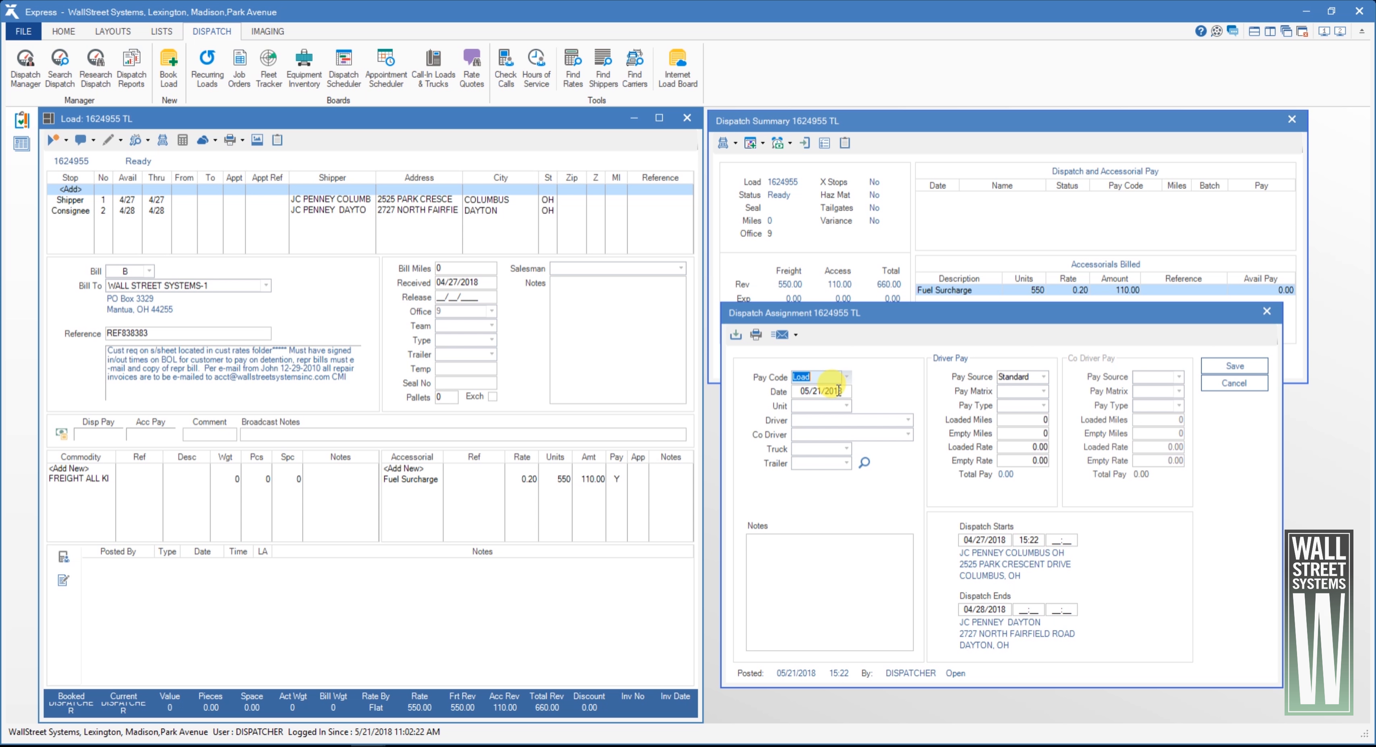
left_click(837, 391)
left_click(833, 404)
type("122")
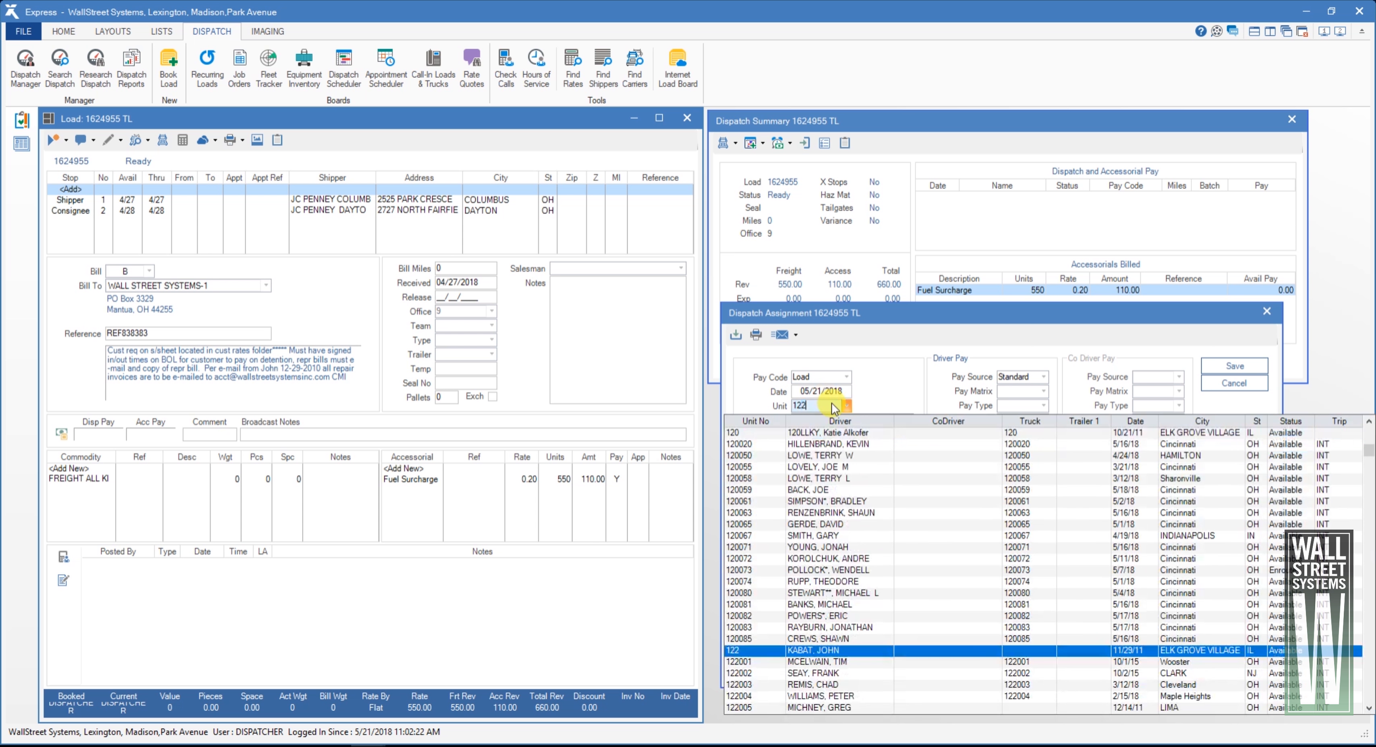
type("006")
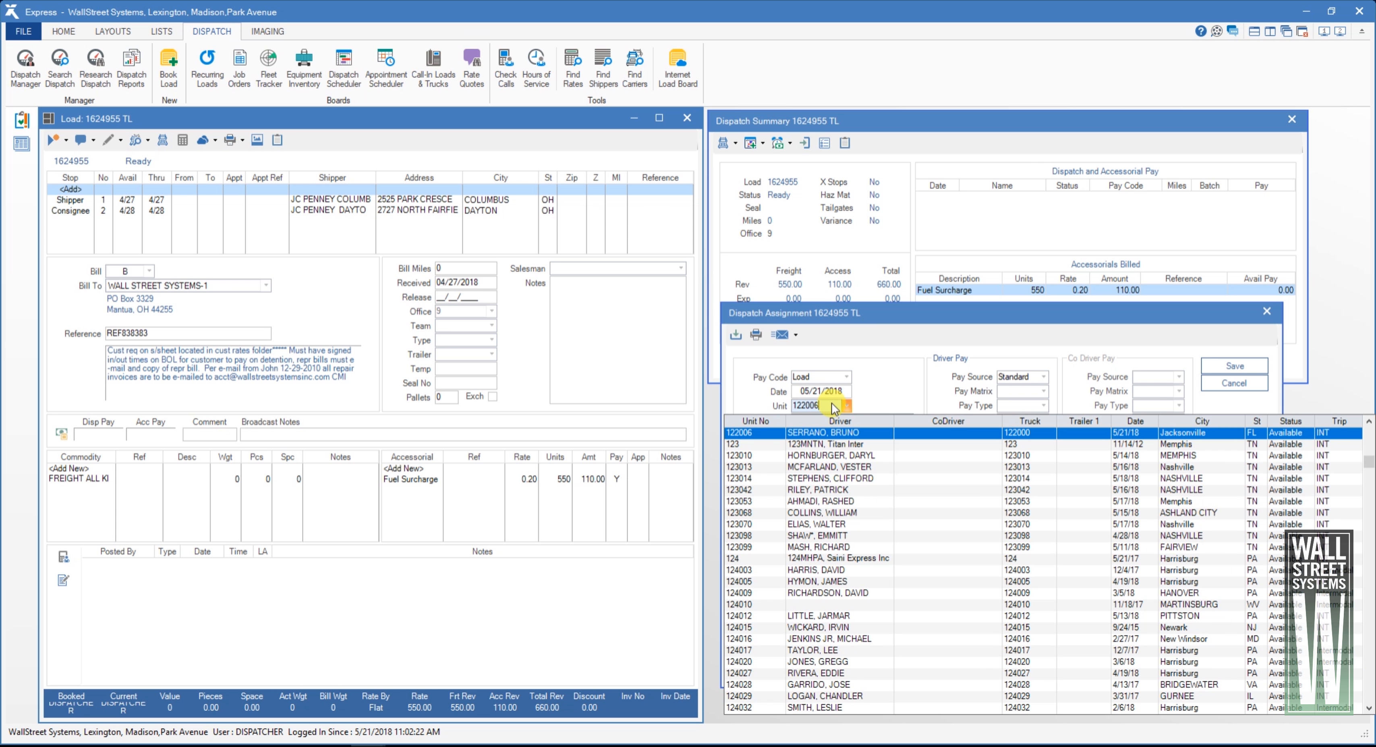
key("Tab")
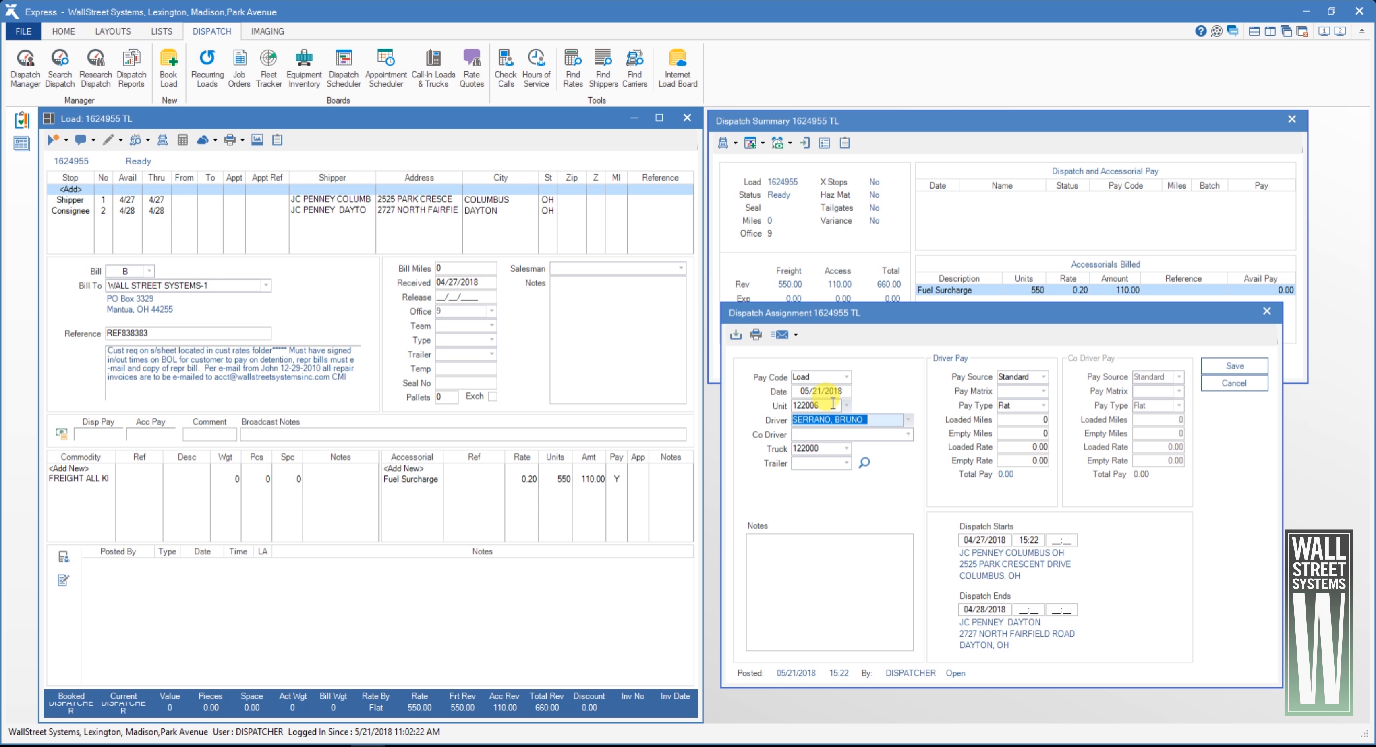
- Set the driver's loaded rate to 400.00, keeping the Standard pay source and Flat pay type
left_click(1042, 377)
left_click(1040, 377)
left_click(1043, 406)
left_click(1044, 409)
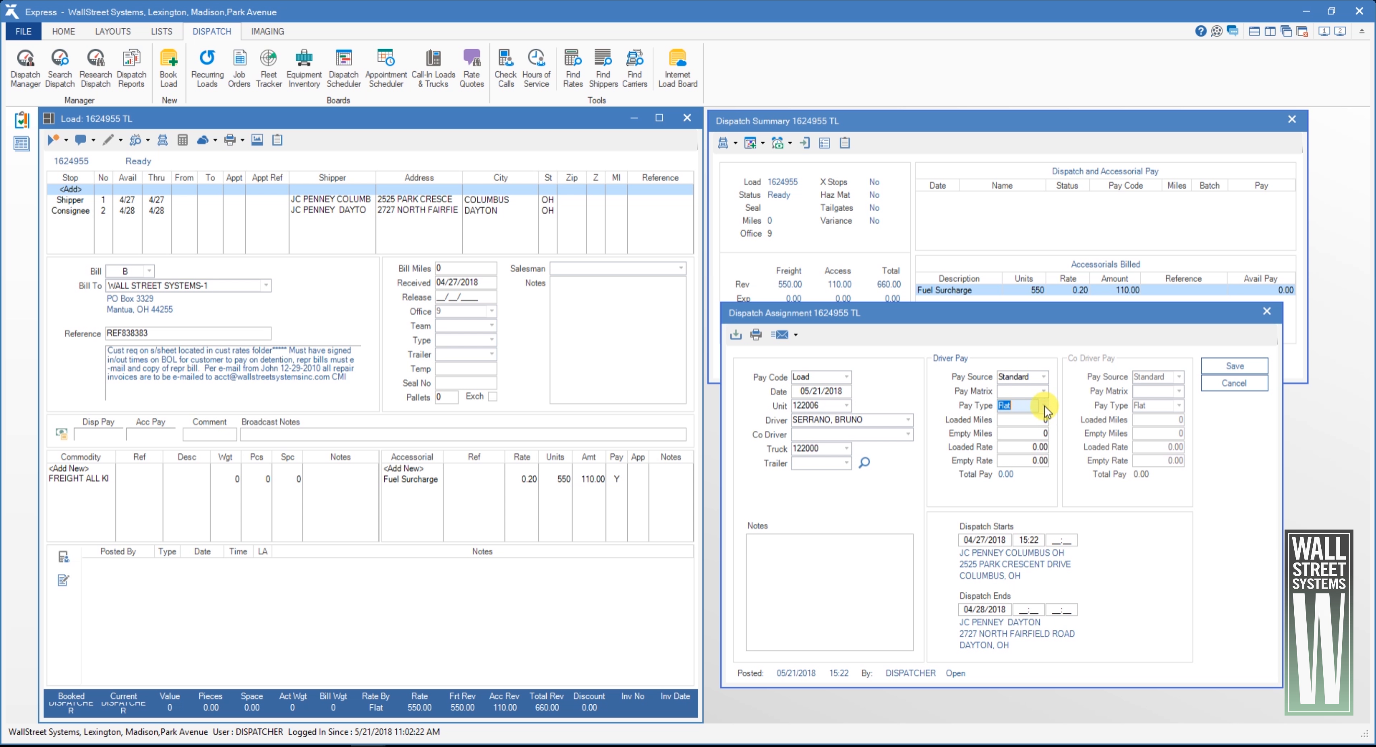
left_click(1028, 448)
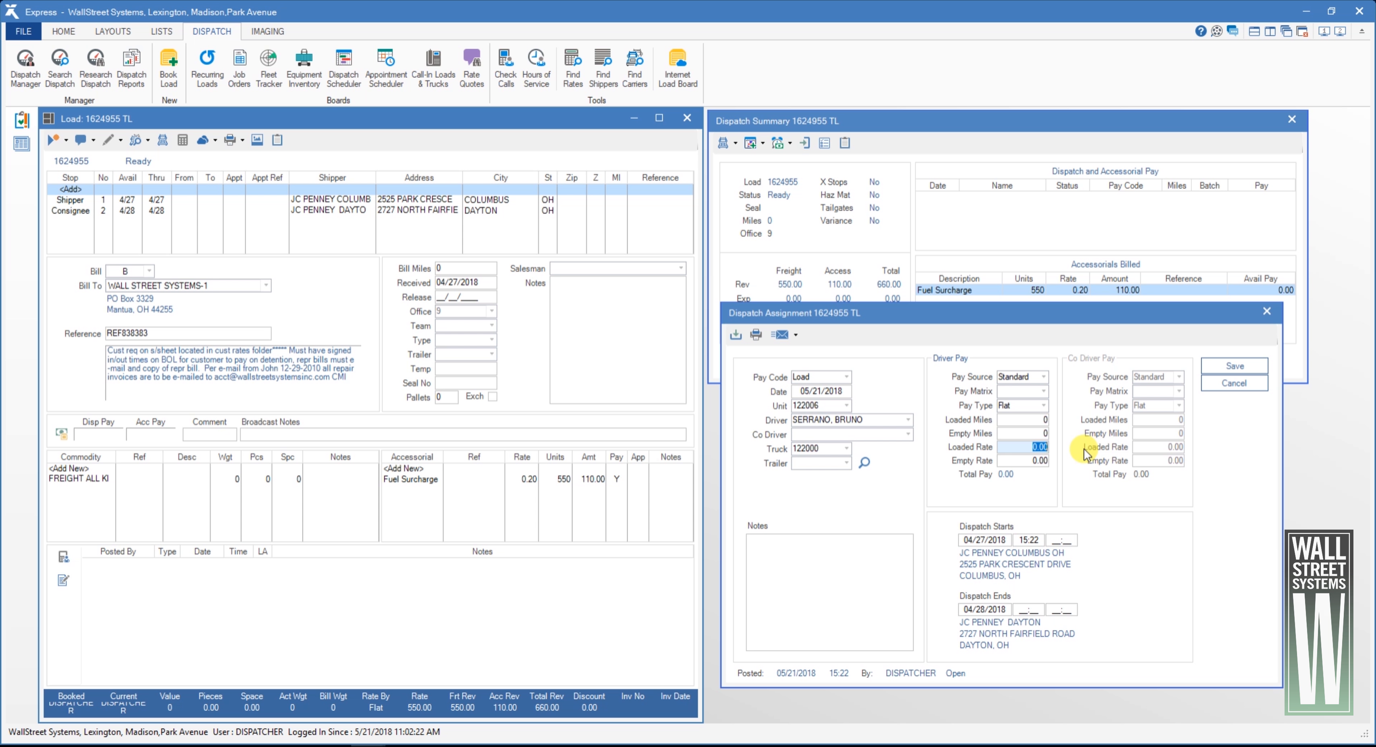
type("400")
key("Tab")
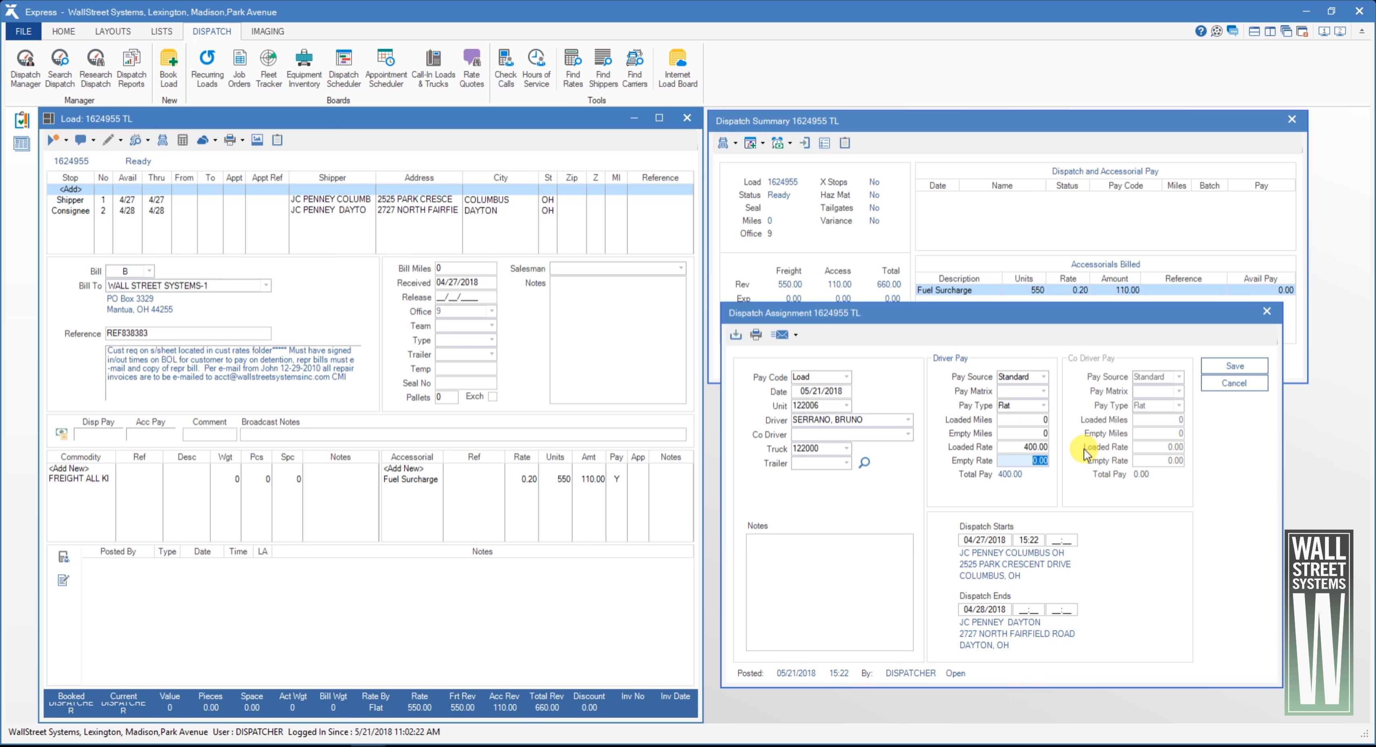
left_click(862, 545)
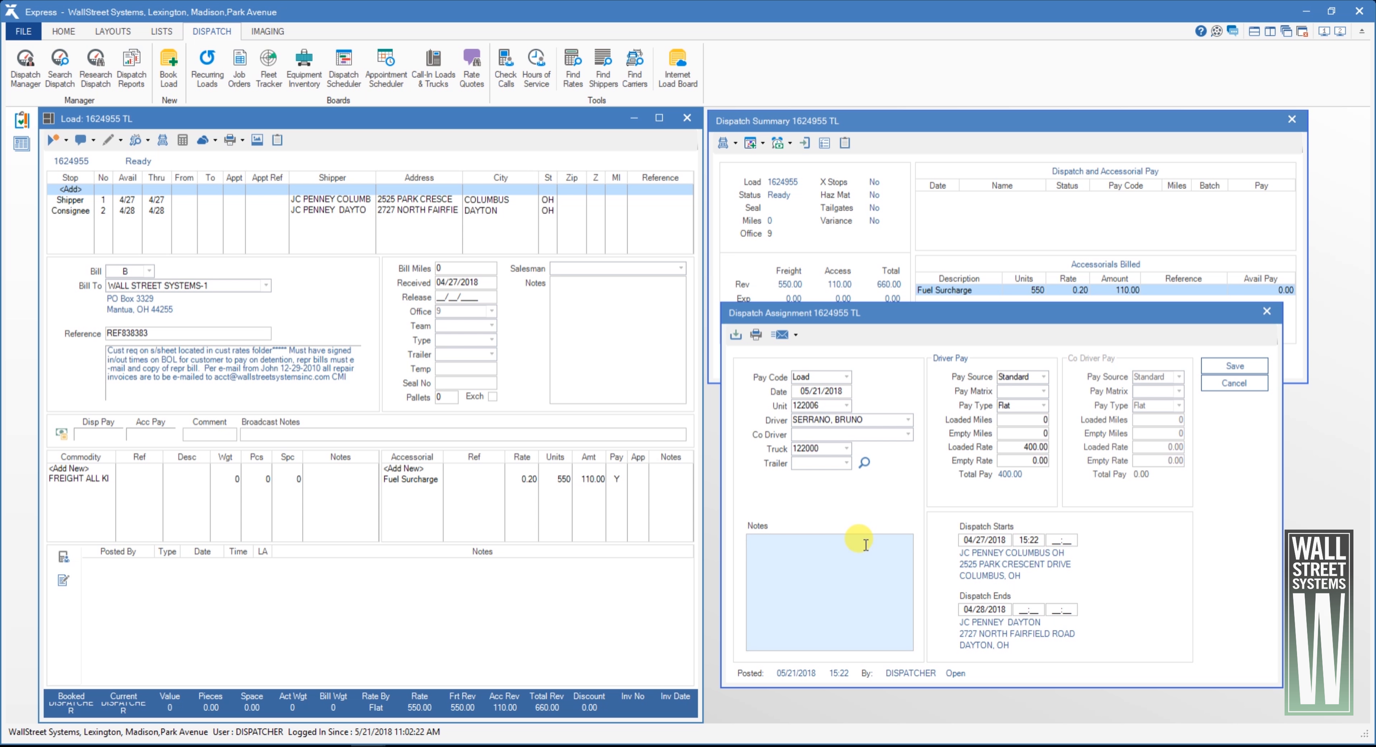
- Send the dispatch confirmation to the driver through Mobile Express and save the dispatch assignment
left_click(782, 335)
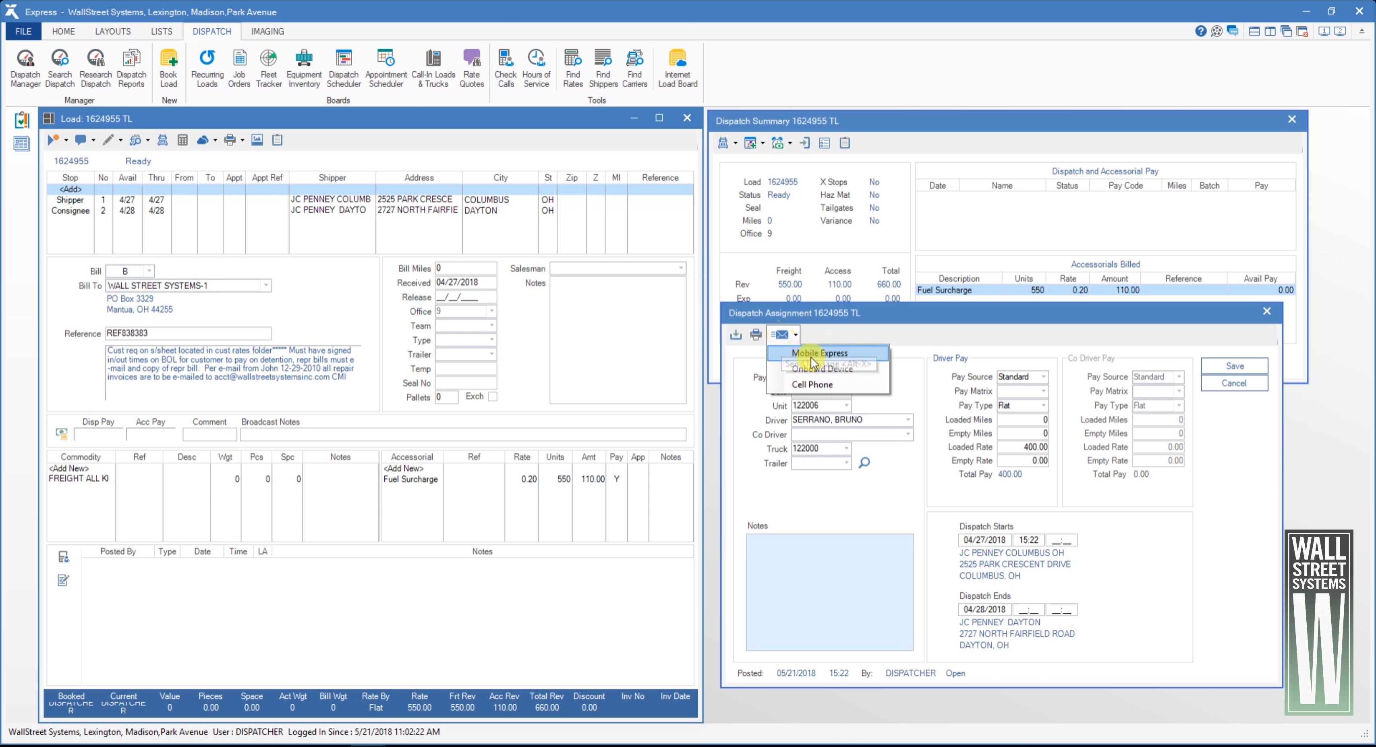
left_click(866, 355)
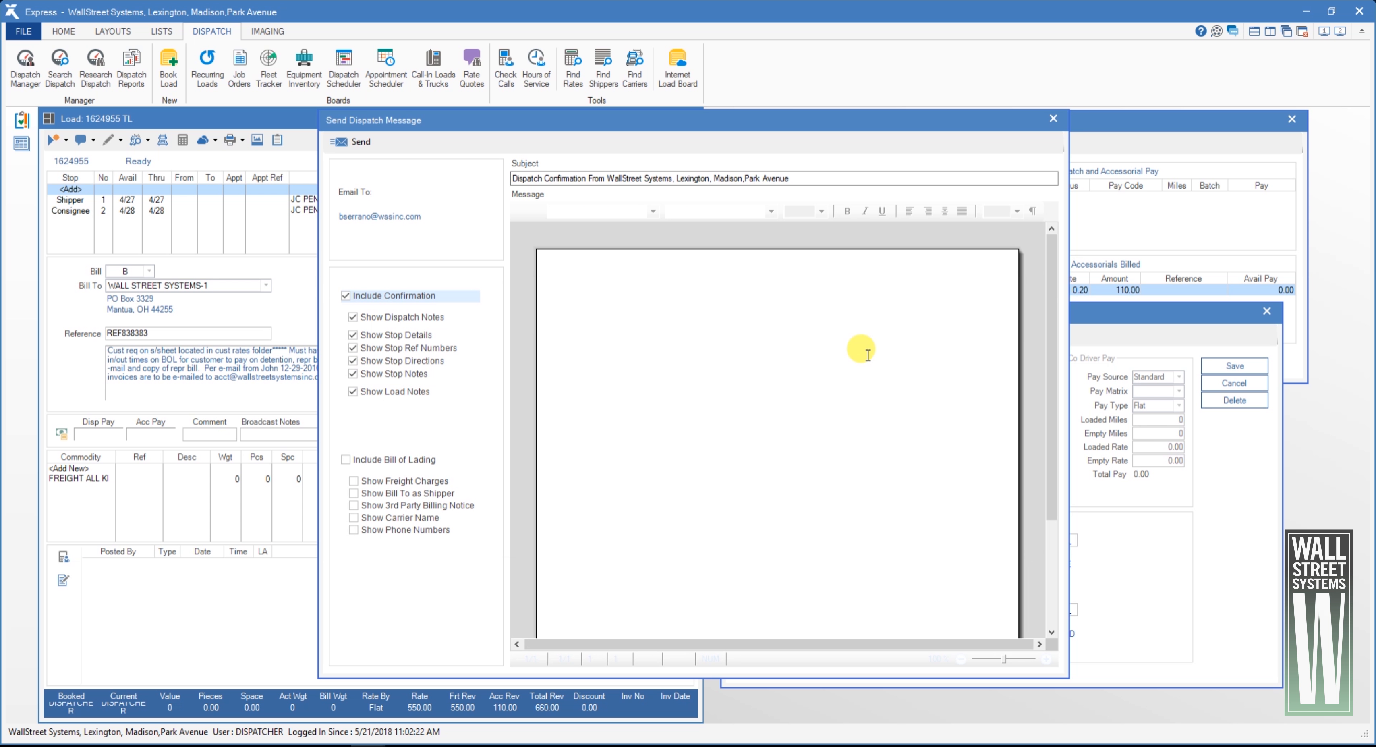
left_click(603, 320)
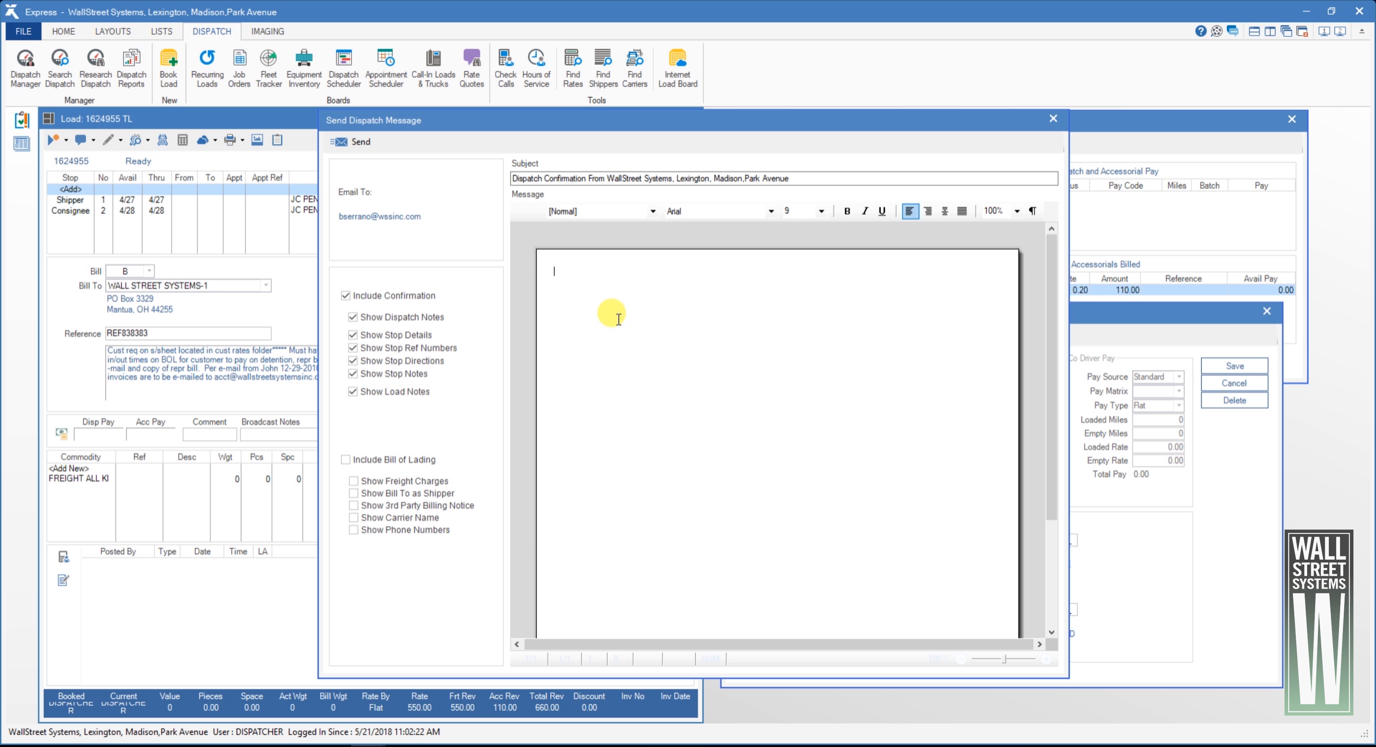
left_click(357, 144)
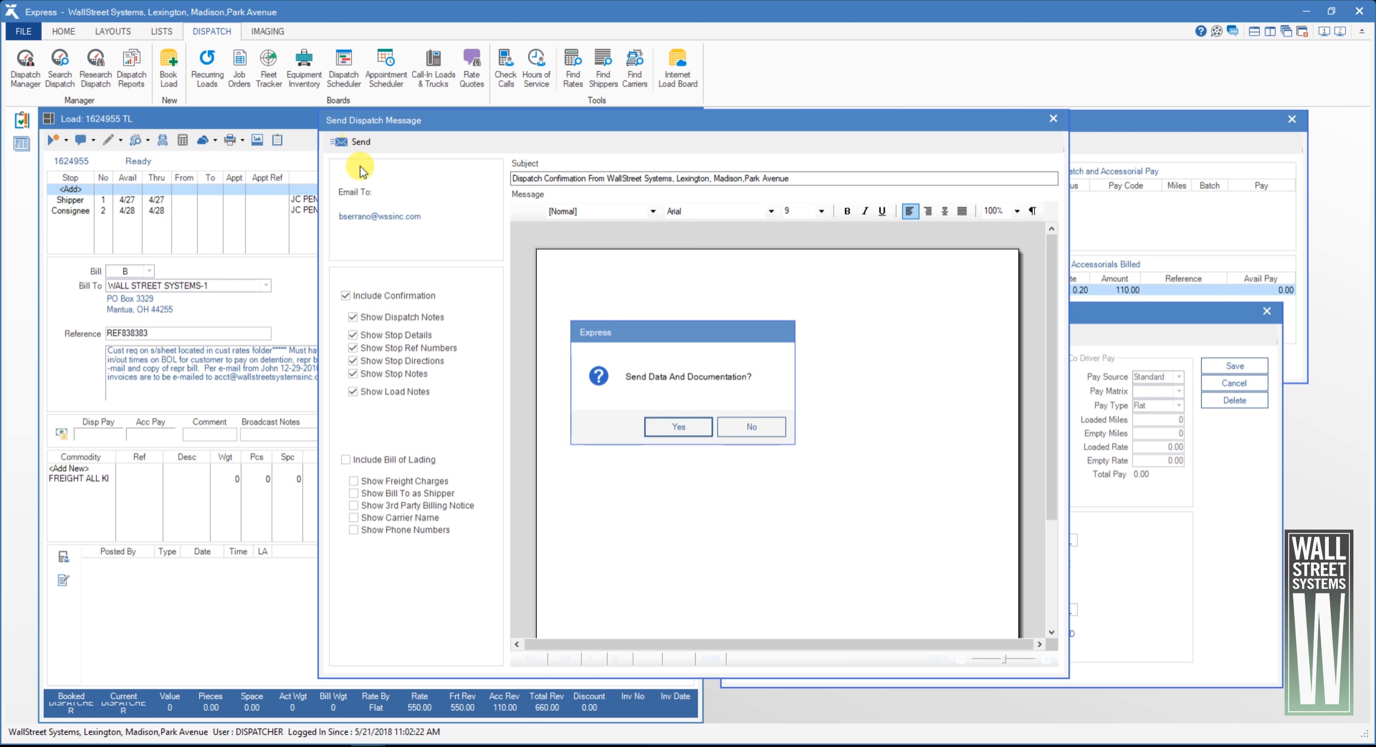
left_click(689, 426)
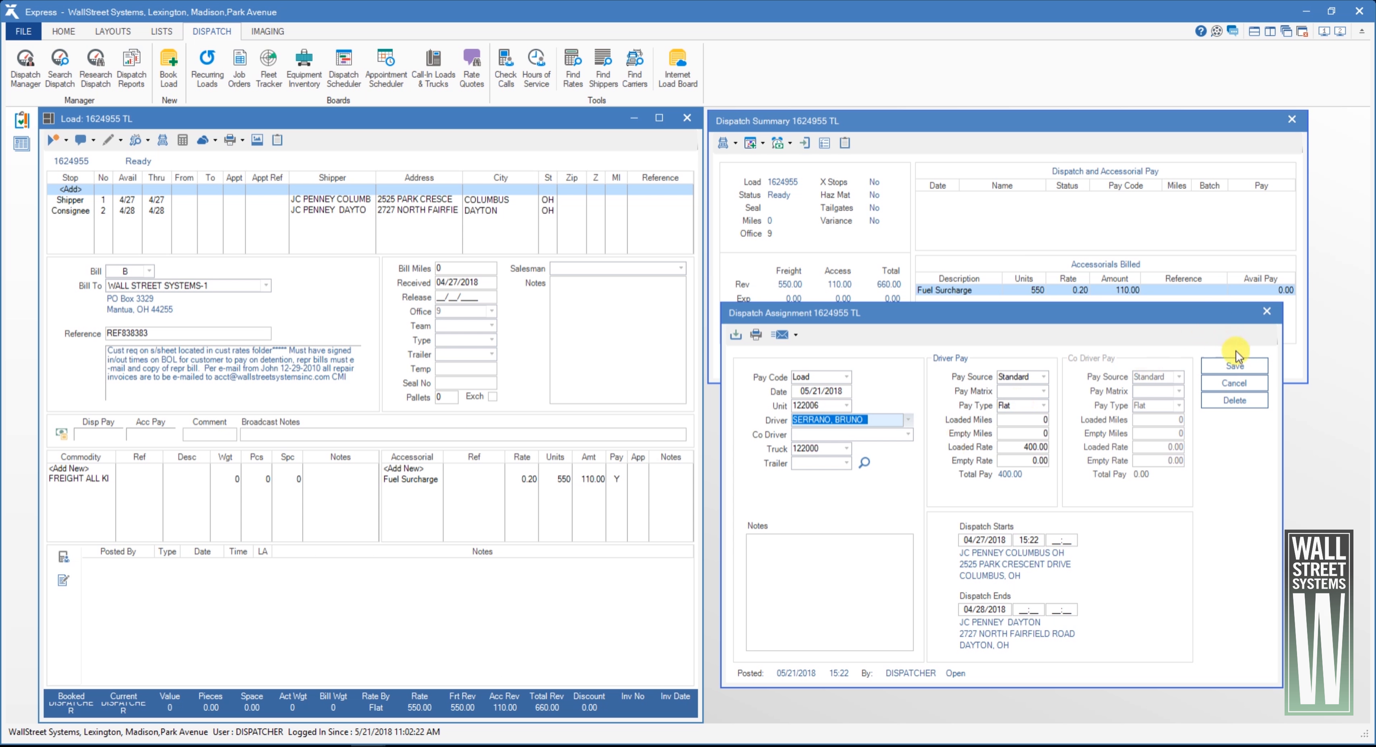
left_click(1236, 366)
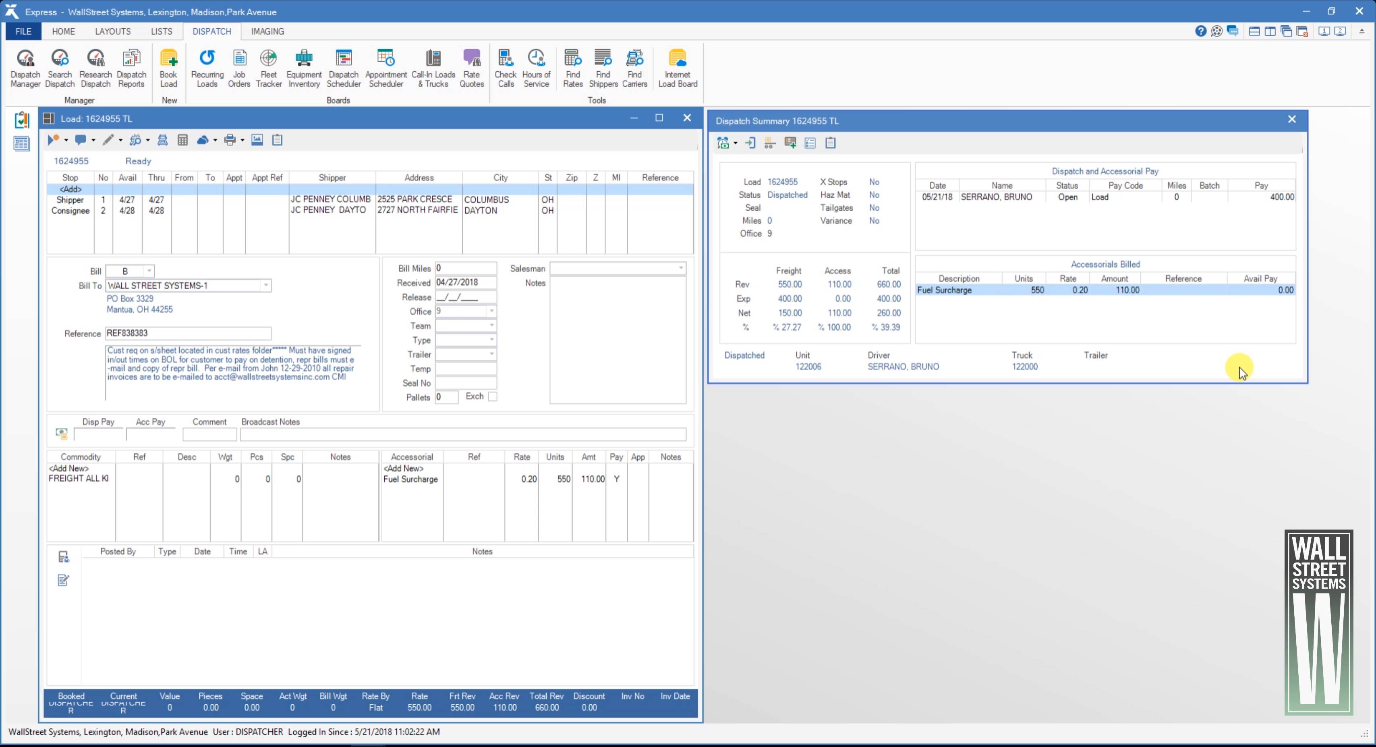
- Pay the driver the billed Fuel Surcharge at a rate of 0.20 for 550 units and save it
right_click(1052, 292)
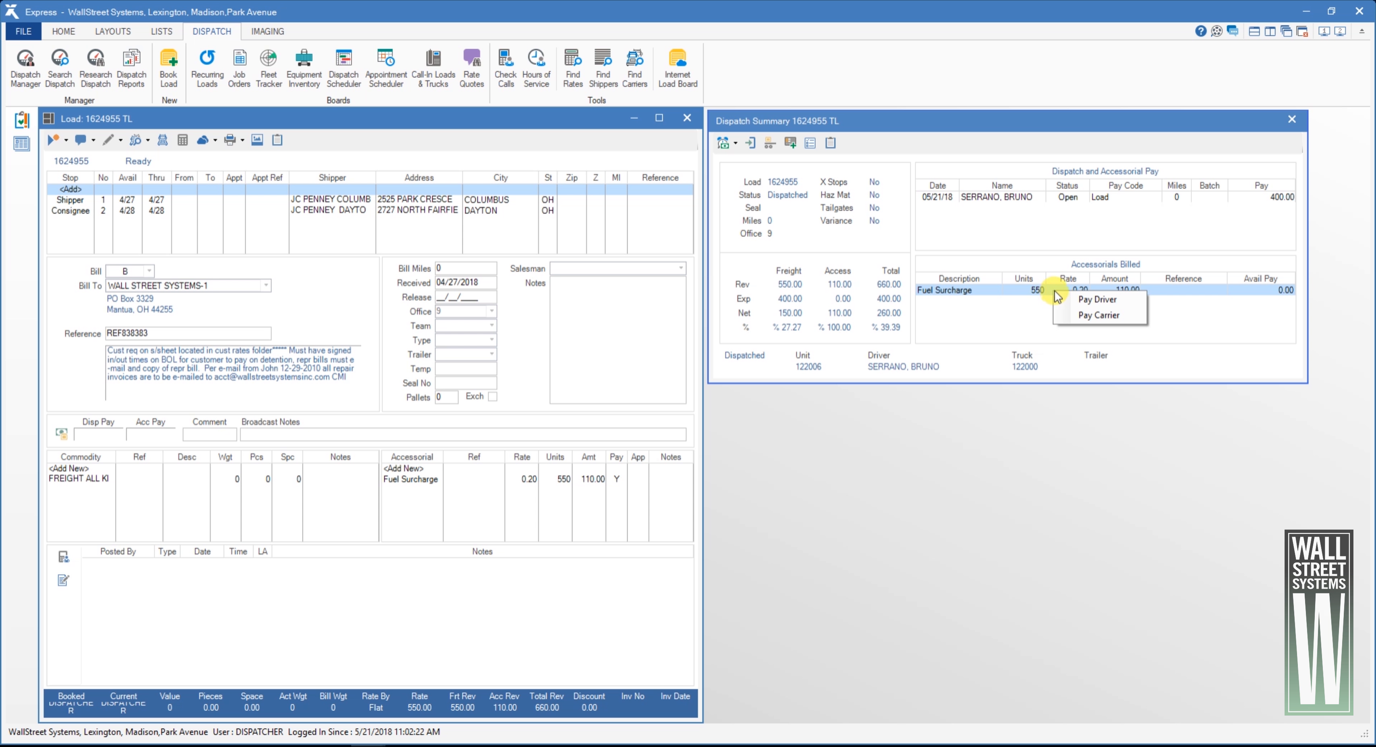
left_click(1086, 300)
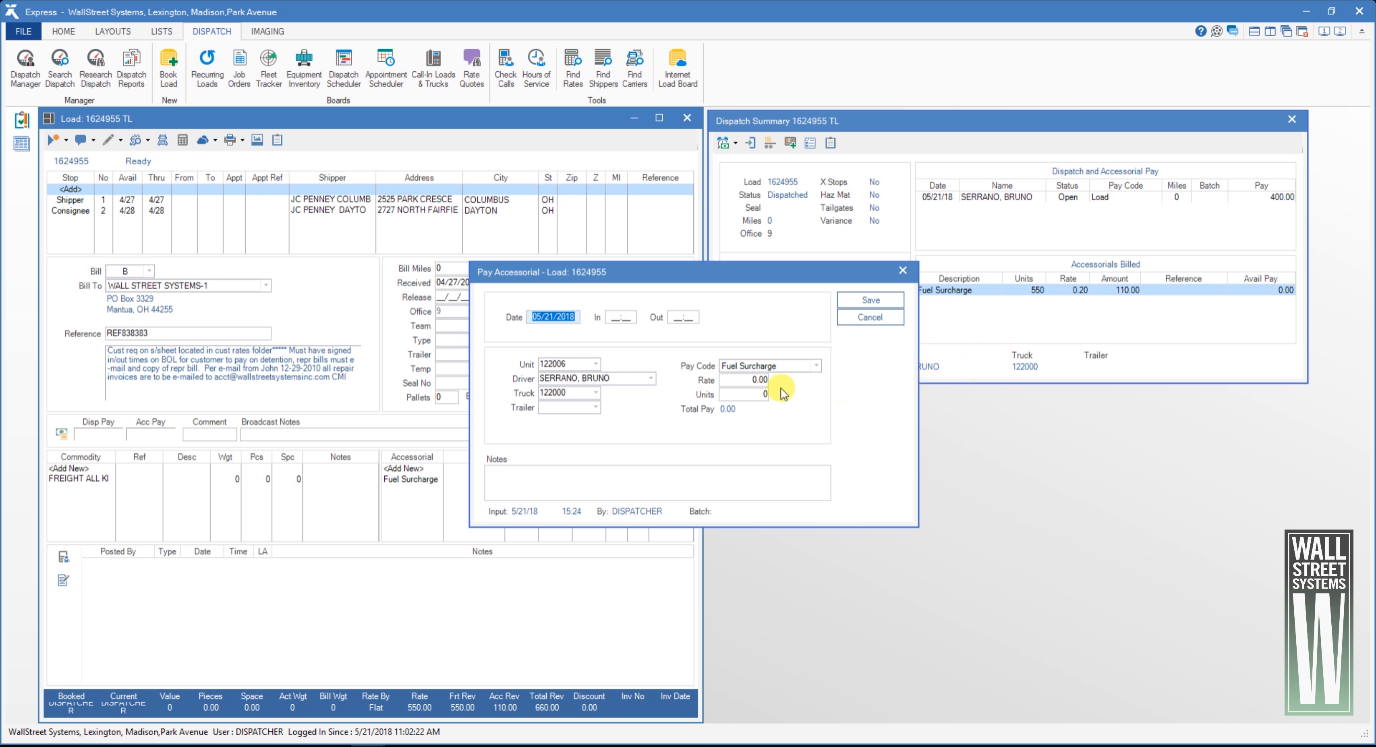
left_click(742, 379)
type(".20")
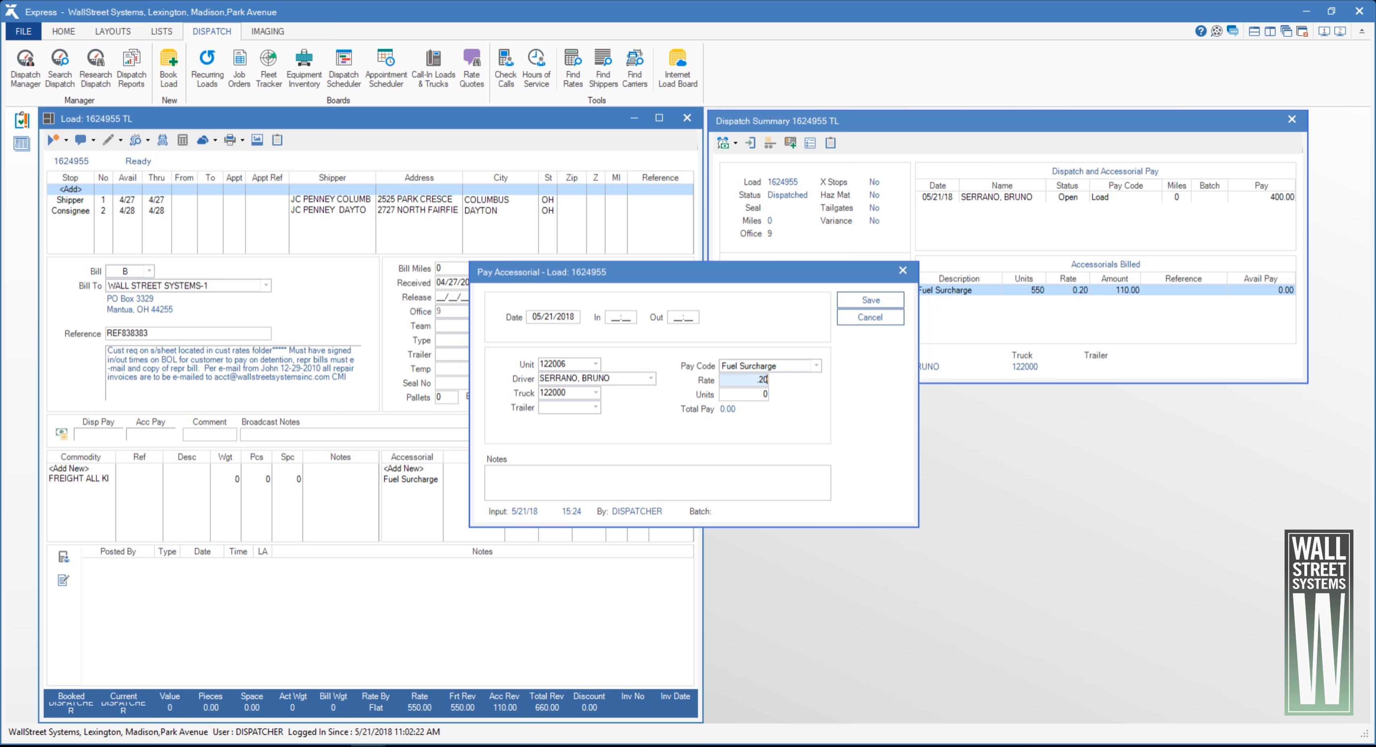
key("Tab")
type("550")
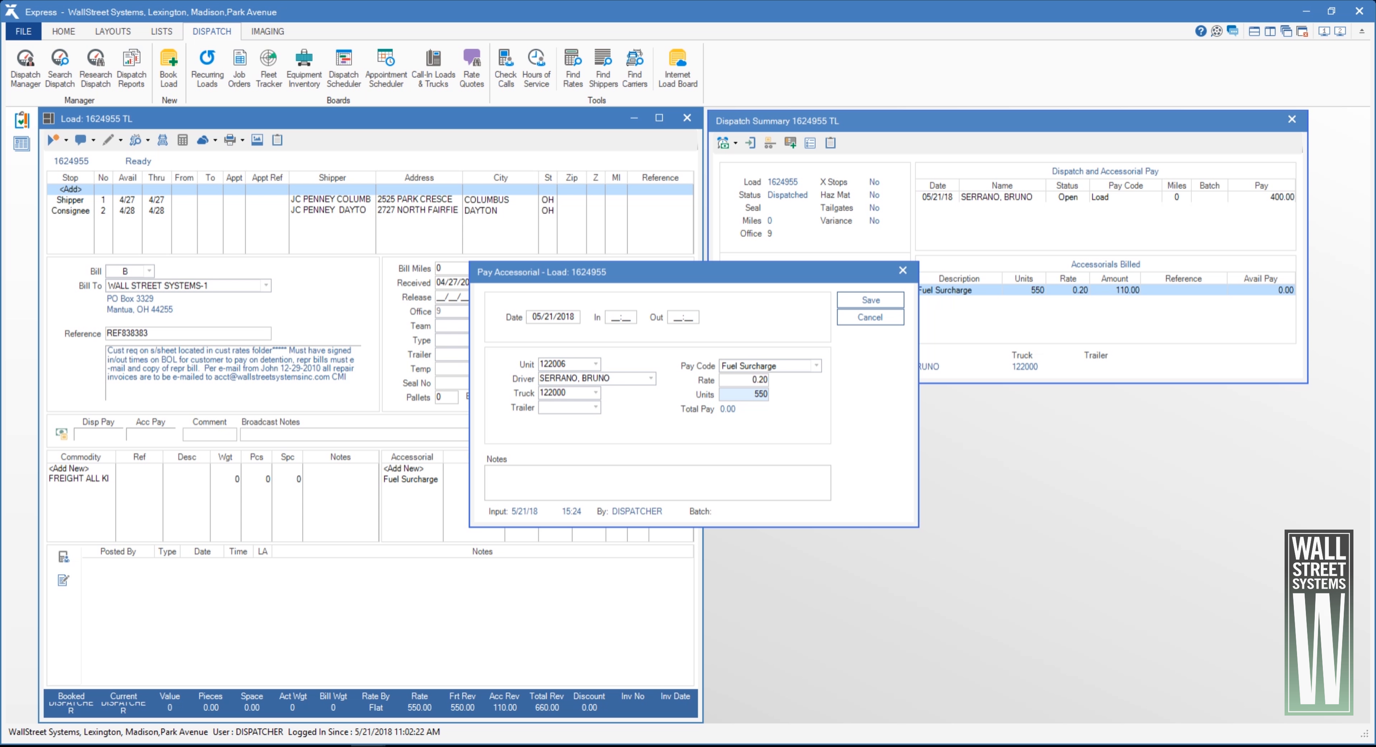
key("Tab")
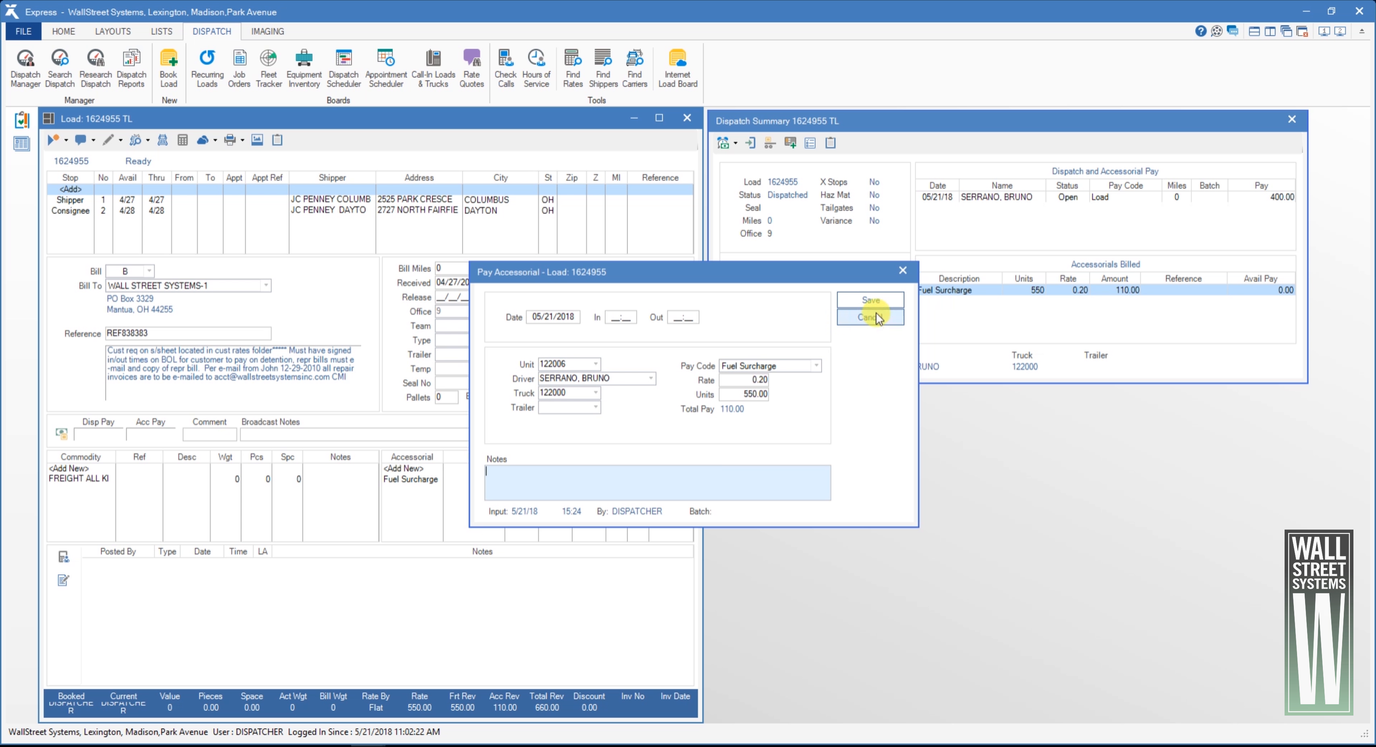
left_click(877, 300)
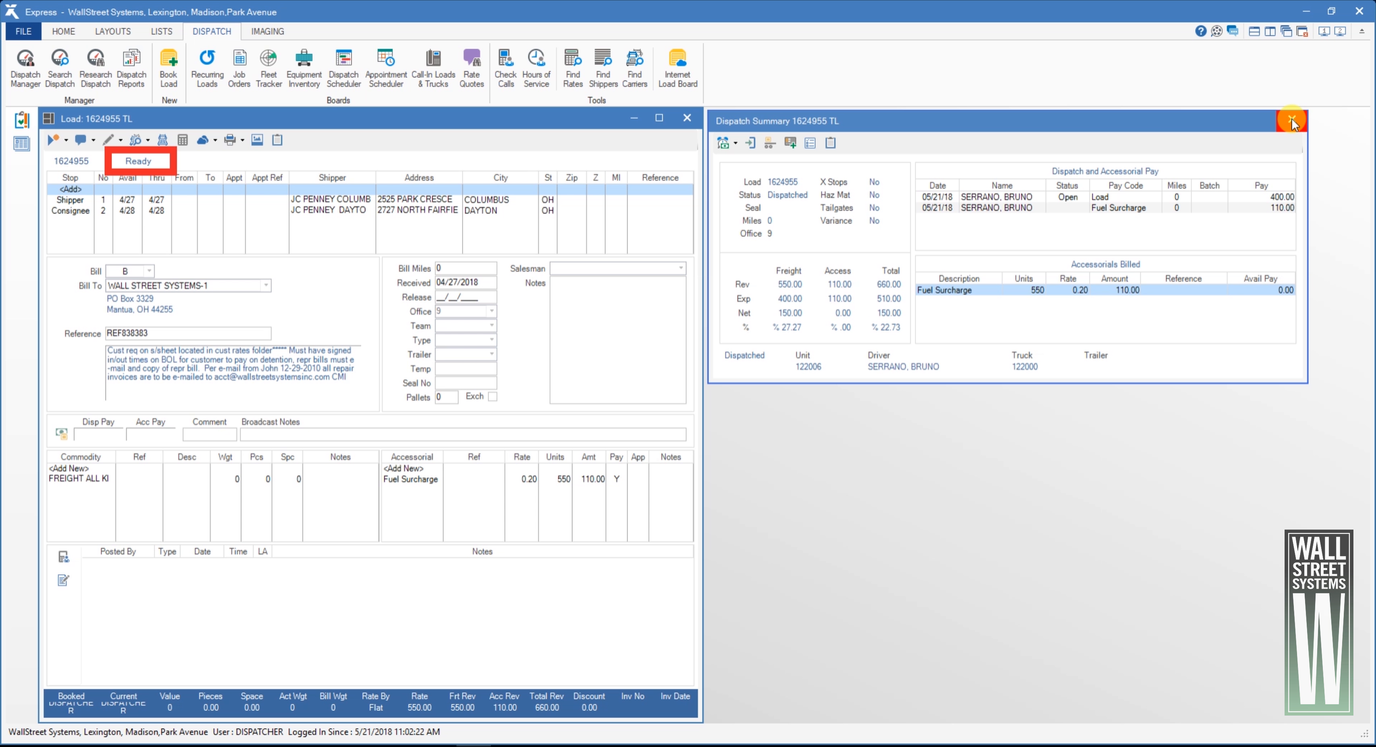
- Close the dispatch summary and open the load's Loadsheet for printing
left_click(1291, 123)
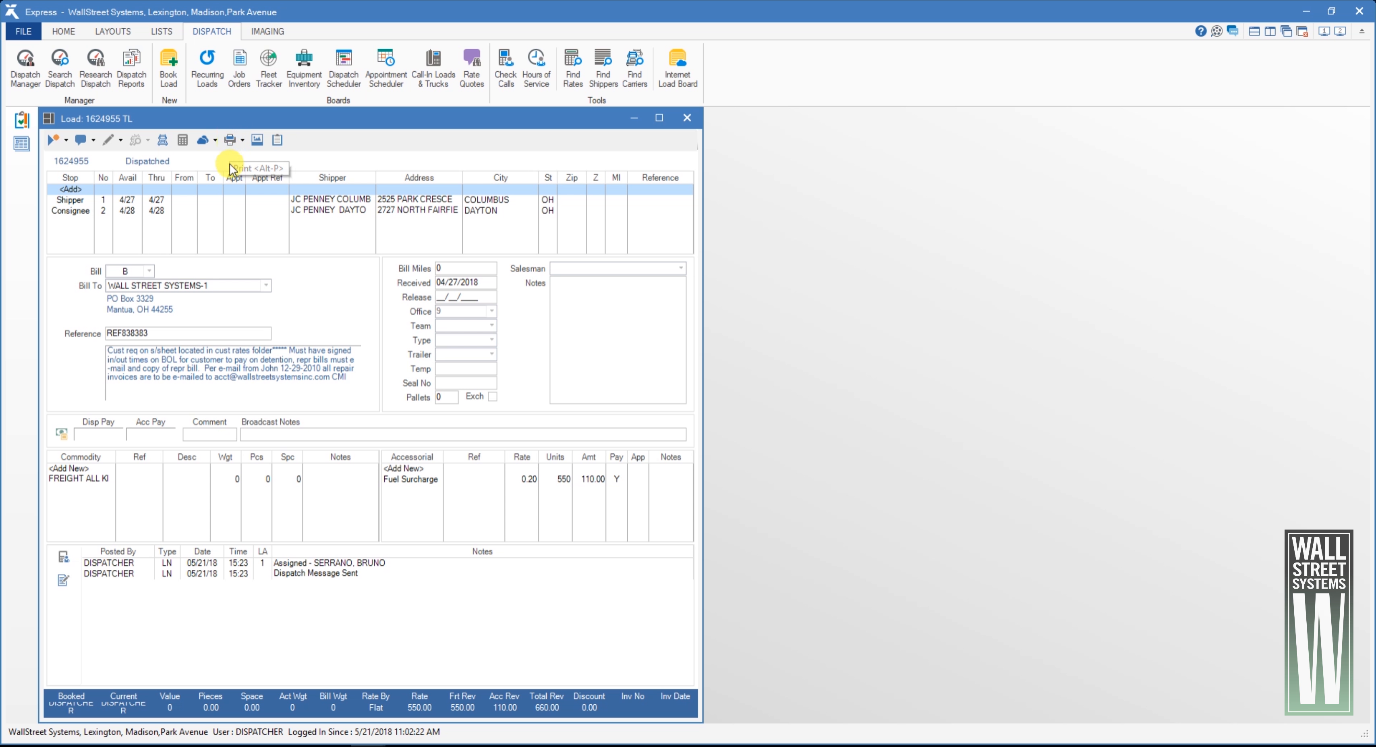
left_click(231, 139)
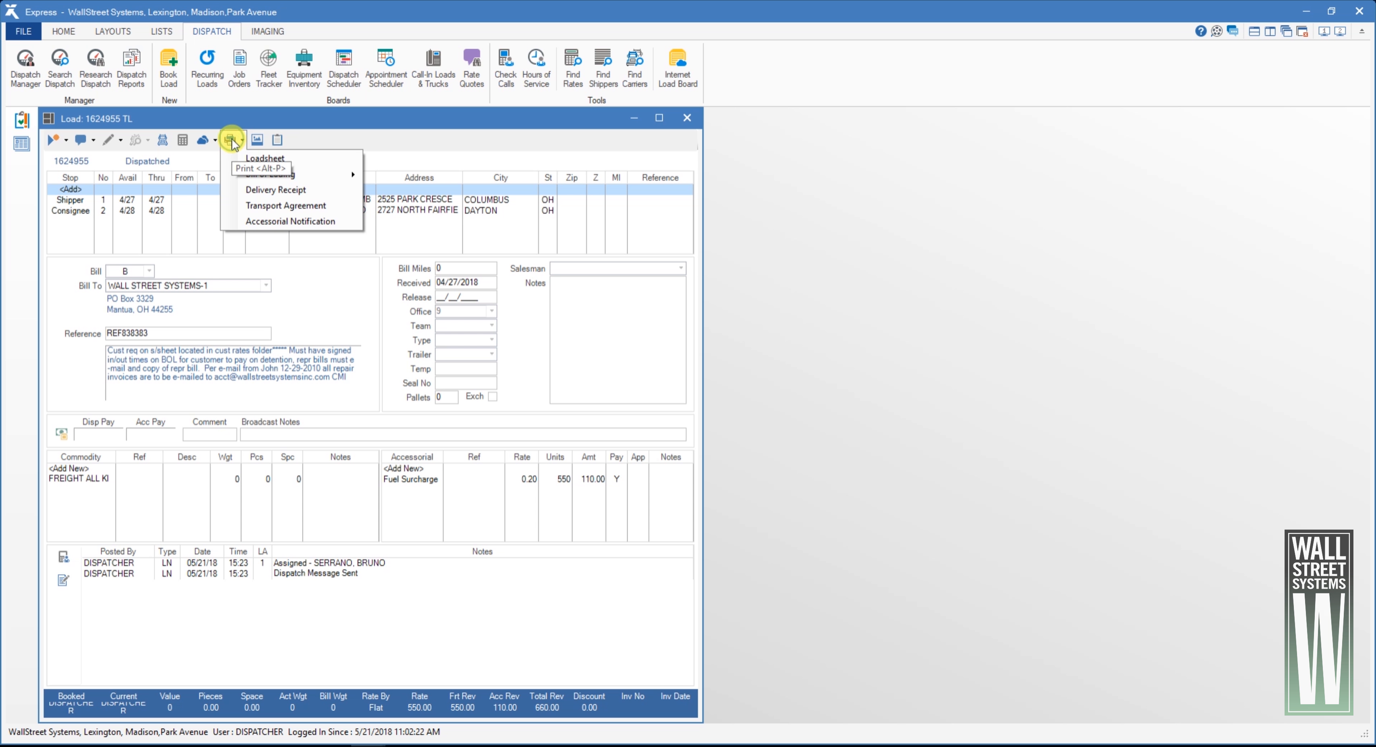
left_click(286, 160)
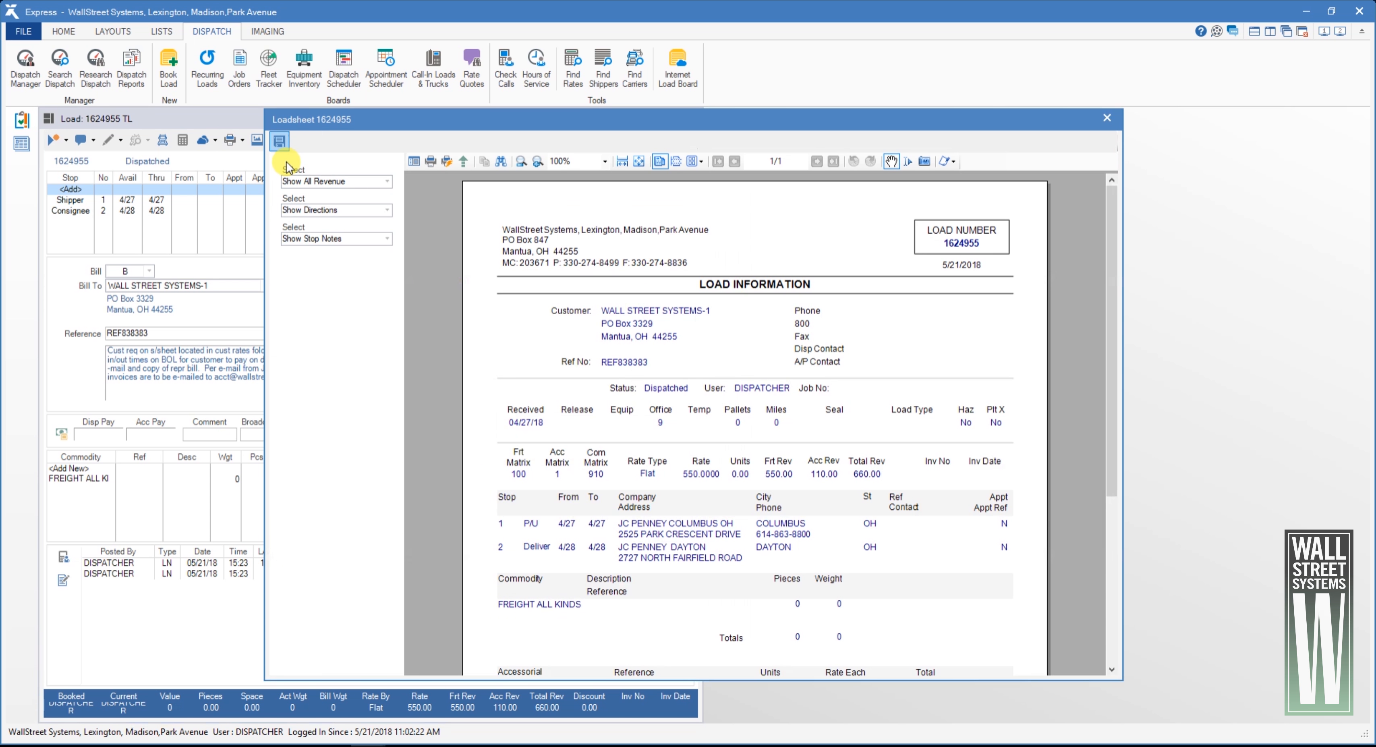
left_click_drag(659, 511, 672, 545)
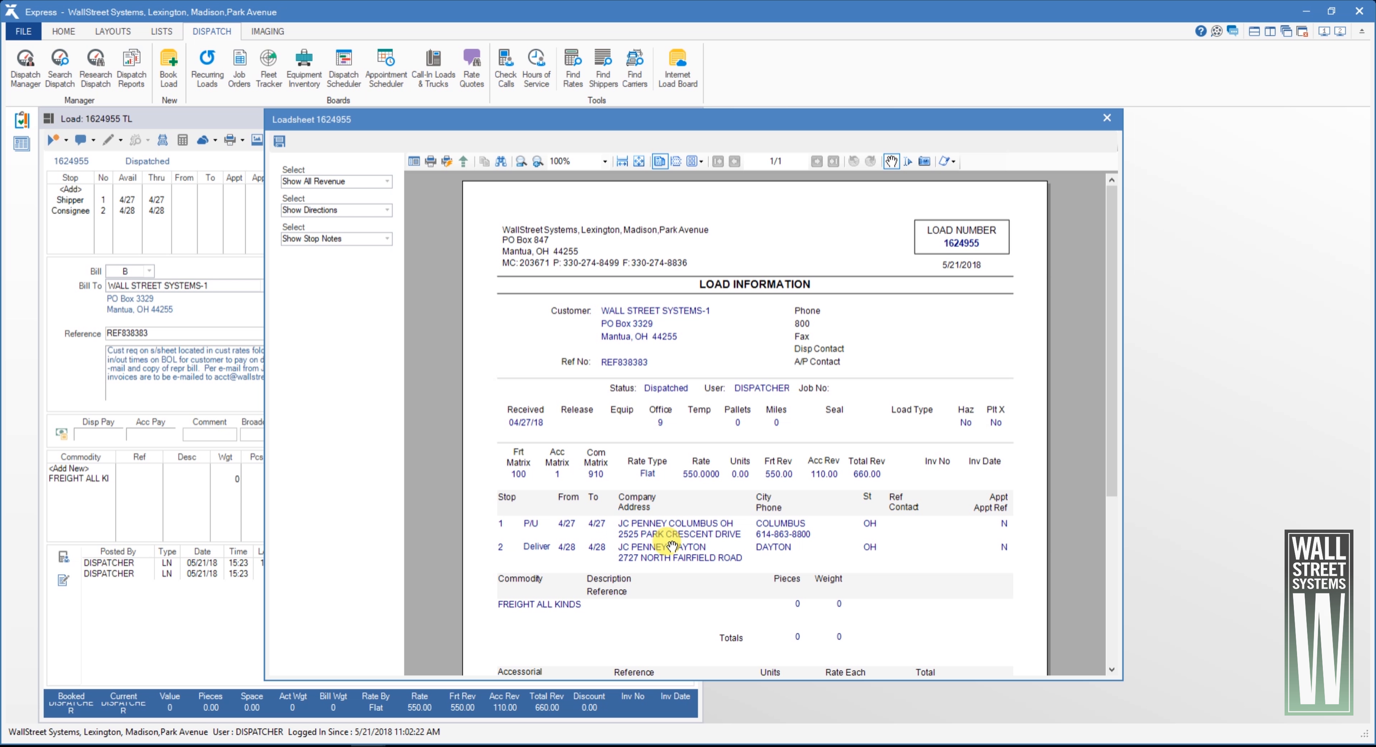
- Set the loadsheet to hide all revenue, directions and stop notes, and close the preview
left_click(373, 182)
left_click(363, 201)
left_click(387, 210)
left_click(363, 235)
left_click(384, 240)
left_click(344, 264)
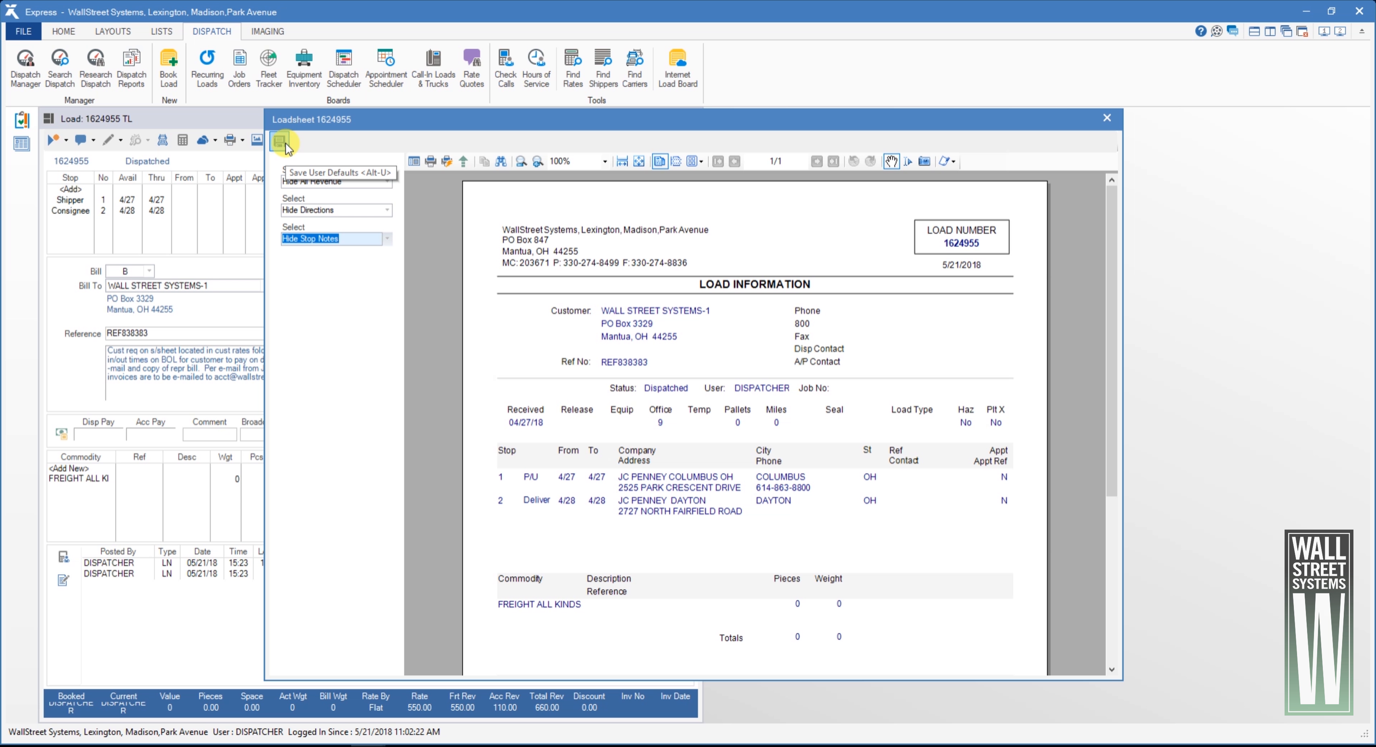
left_click(1105, 118)
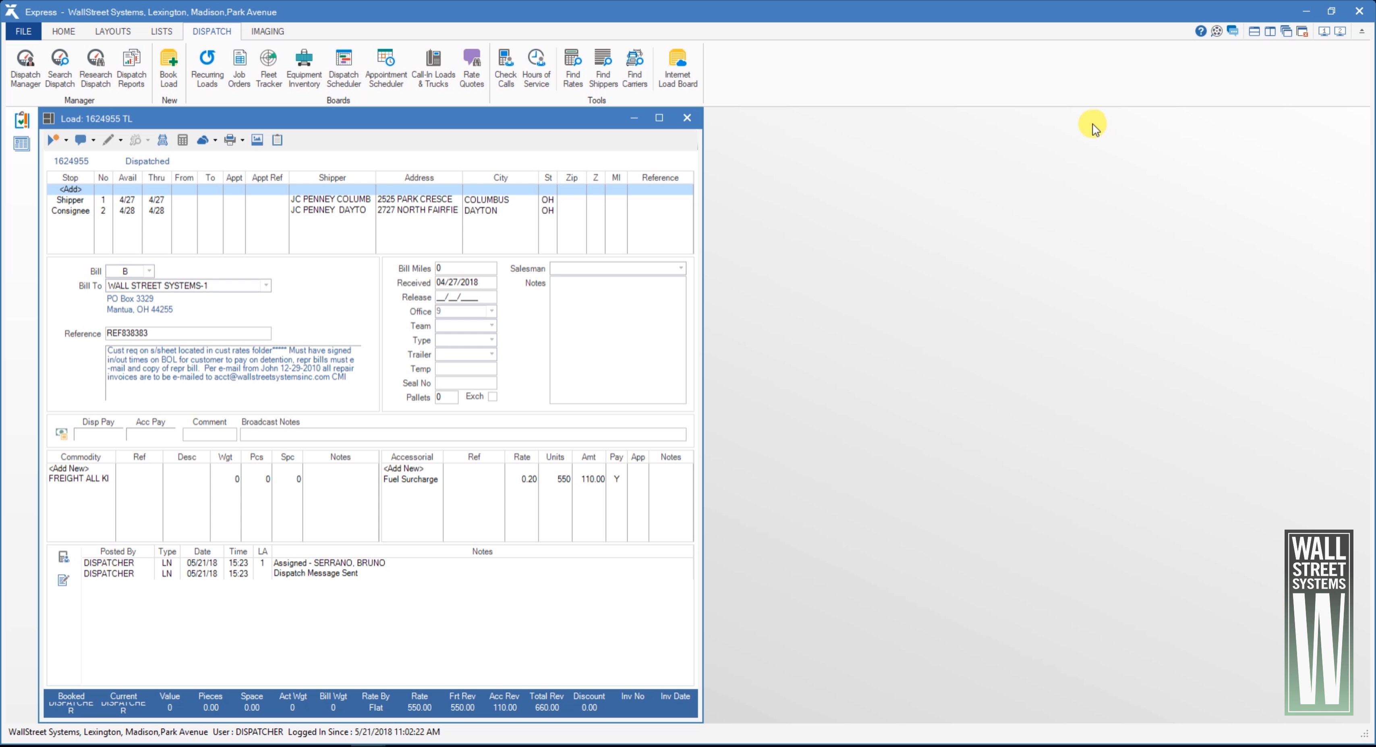
- Open the load's backup documents and view the scanned pages, including the Bill of Lading
left_click(257, 140)
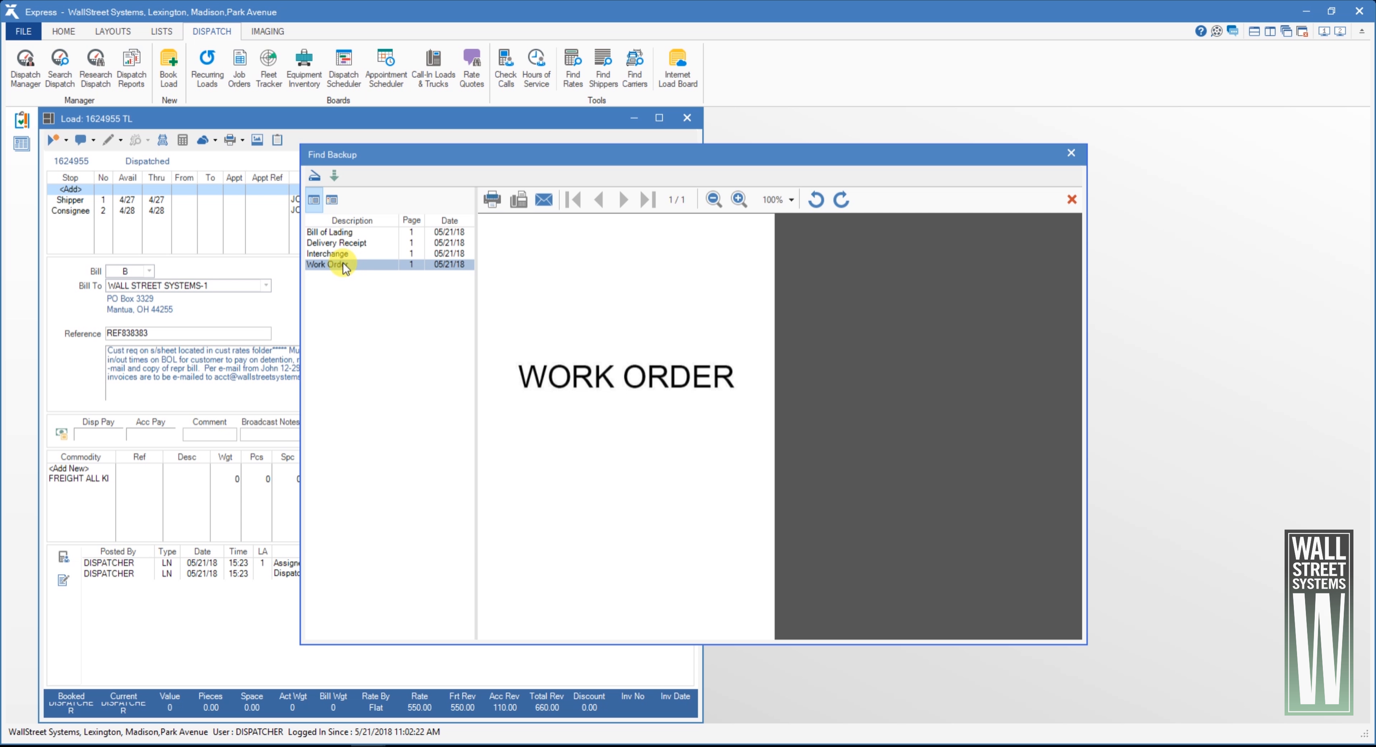
left_click(346, 233)
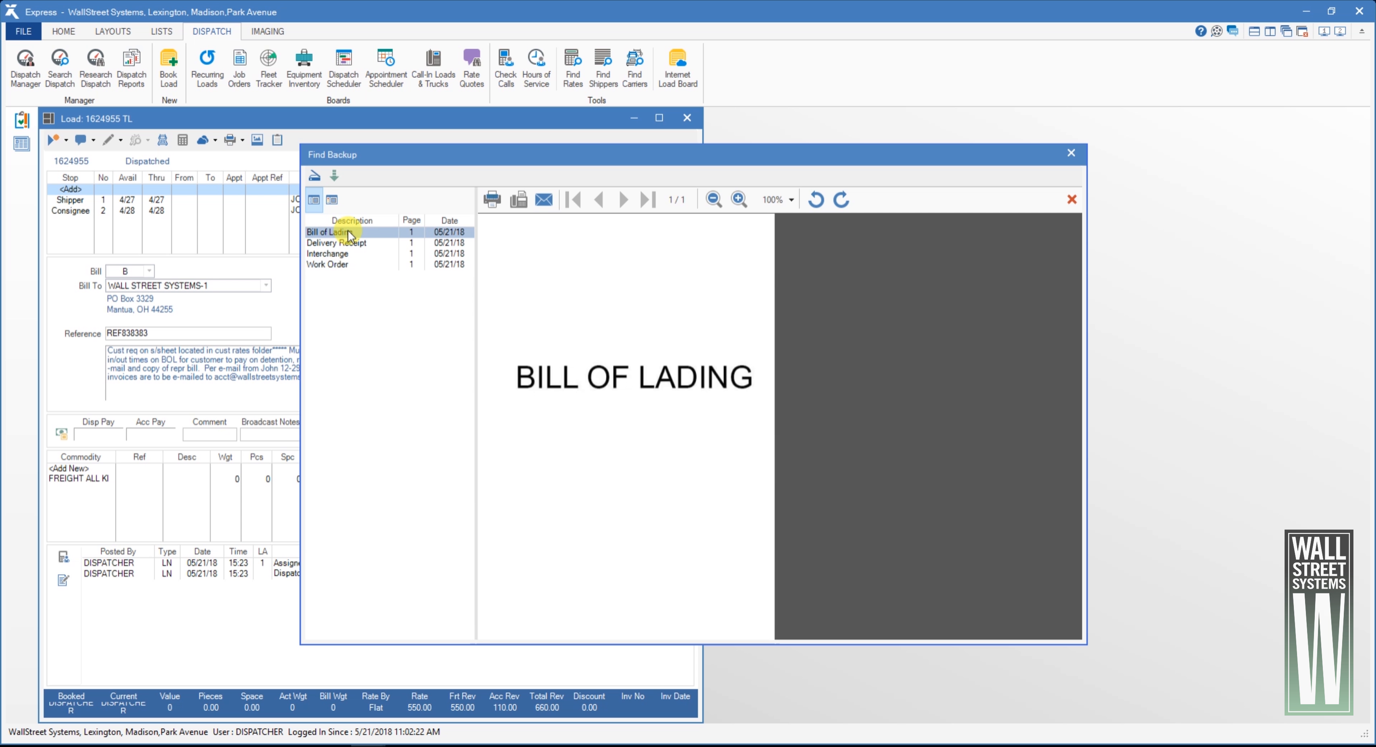
left_click(349, 244)
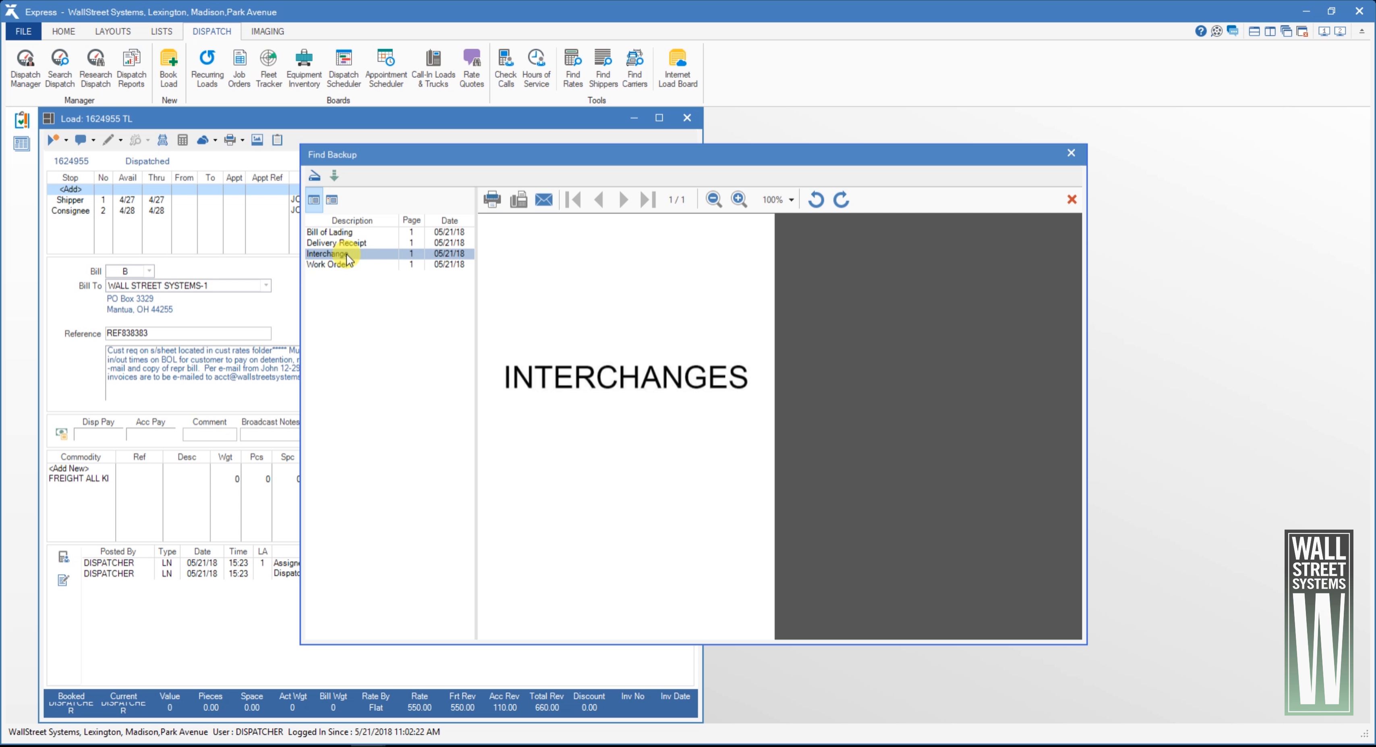
- Close the backup documents and open the drop details from the driver's Load assignment in the dispatch summary
left_click(1070, 154)
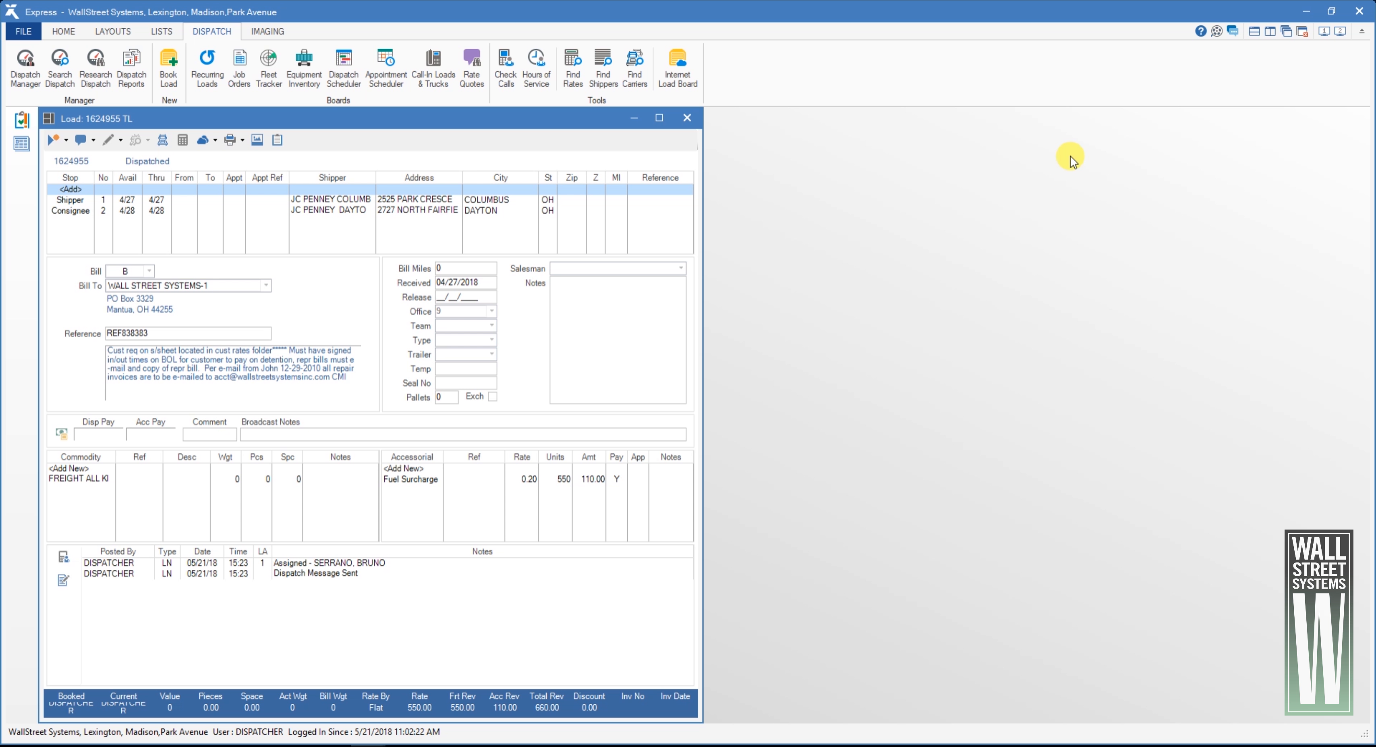
left_click(162, 140)
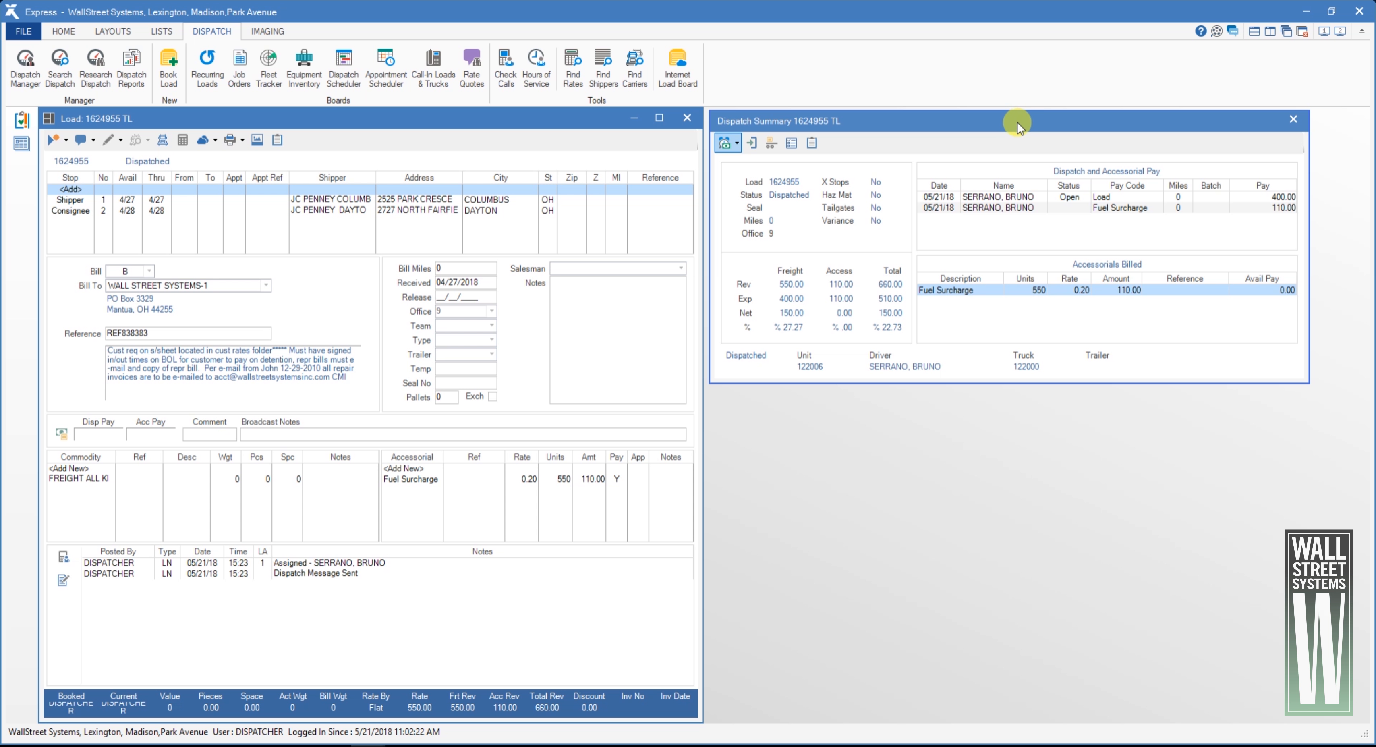
double_click(1054, 197)
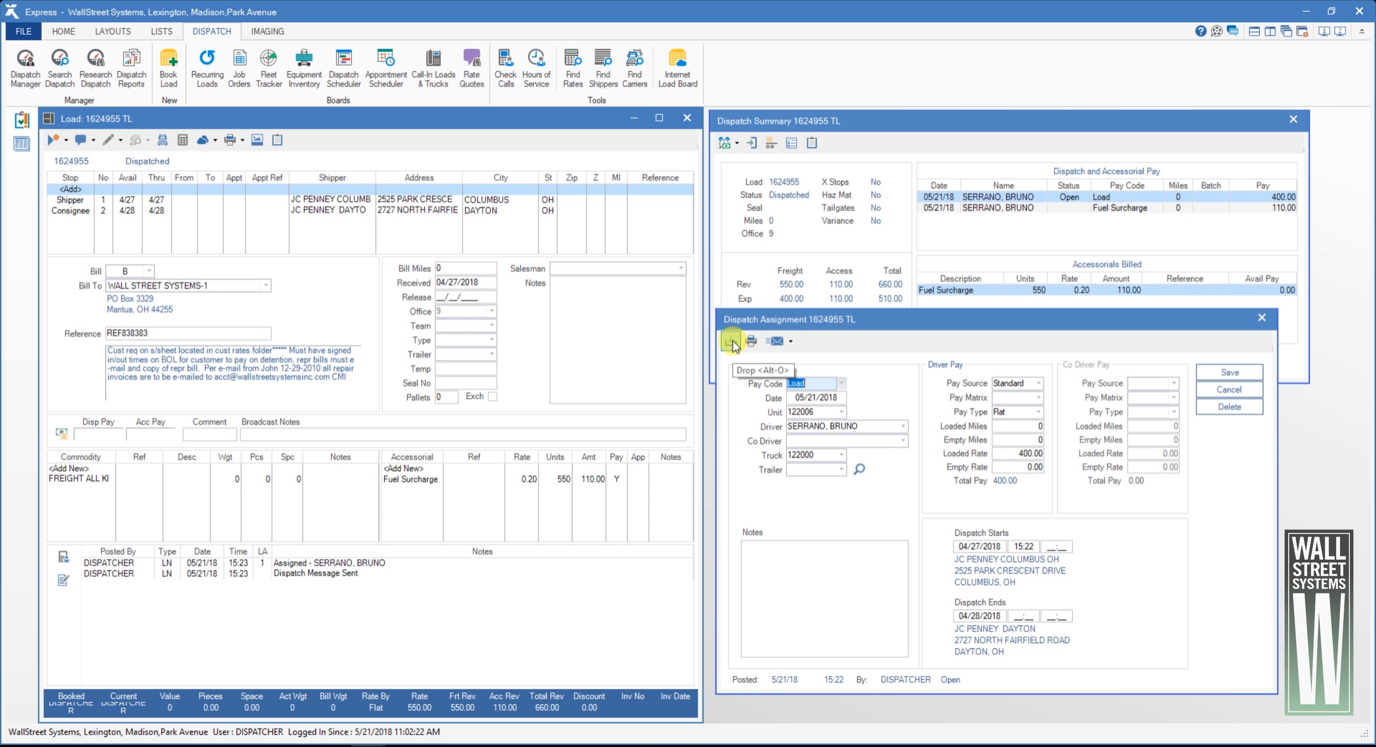
left_click(730, 342)
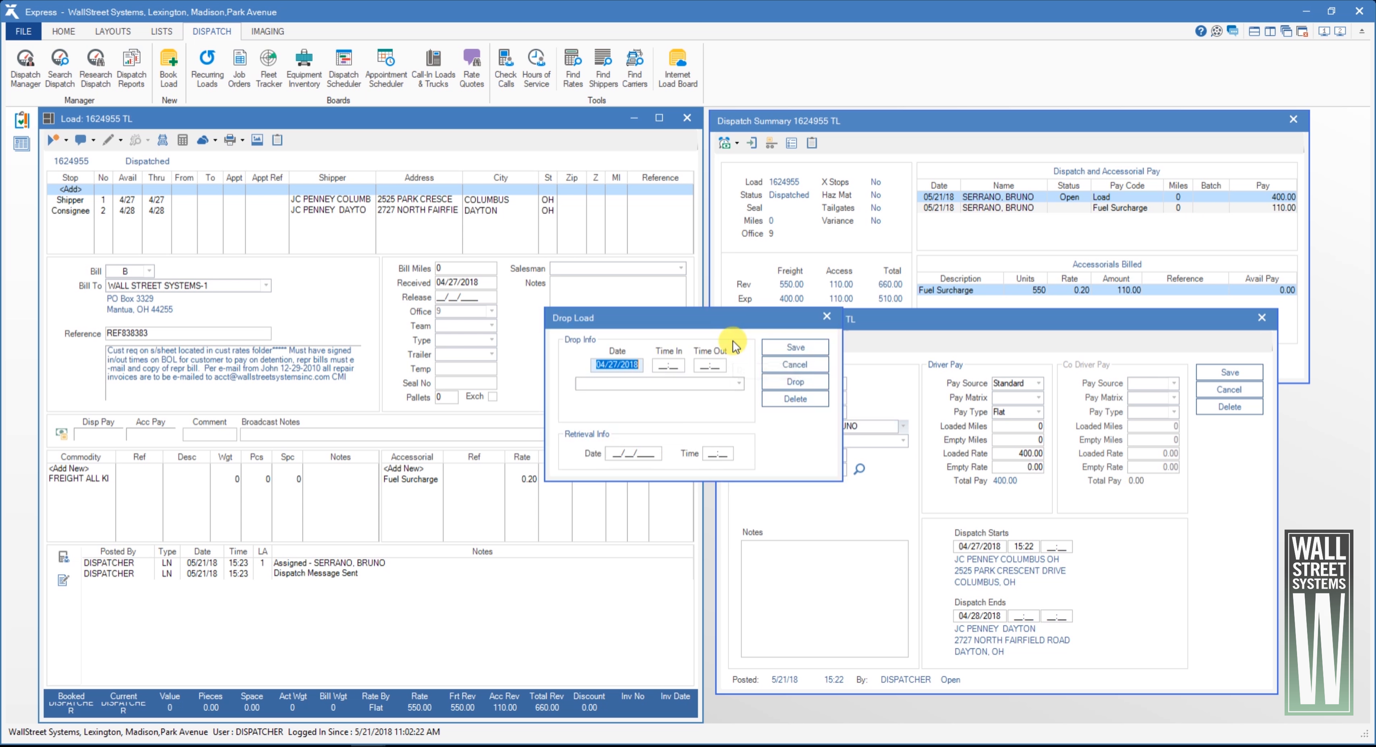
- Drop the load at JC PENNEY DAYTON with time in 03:00 and time out 03:30, and close the dispatch summary
key("Tab")
type("0300")
key("Tab")
type("03:")
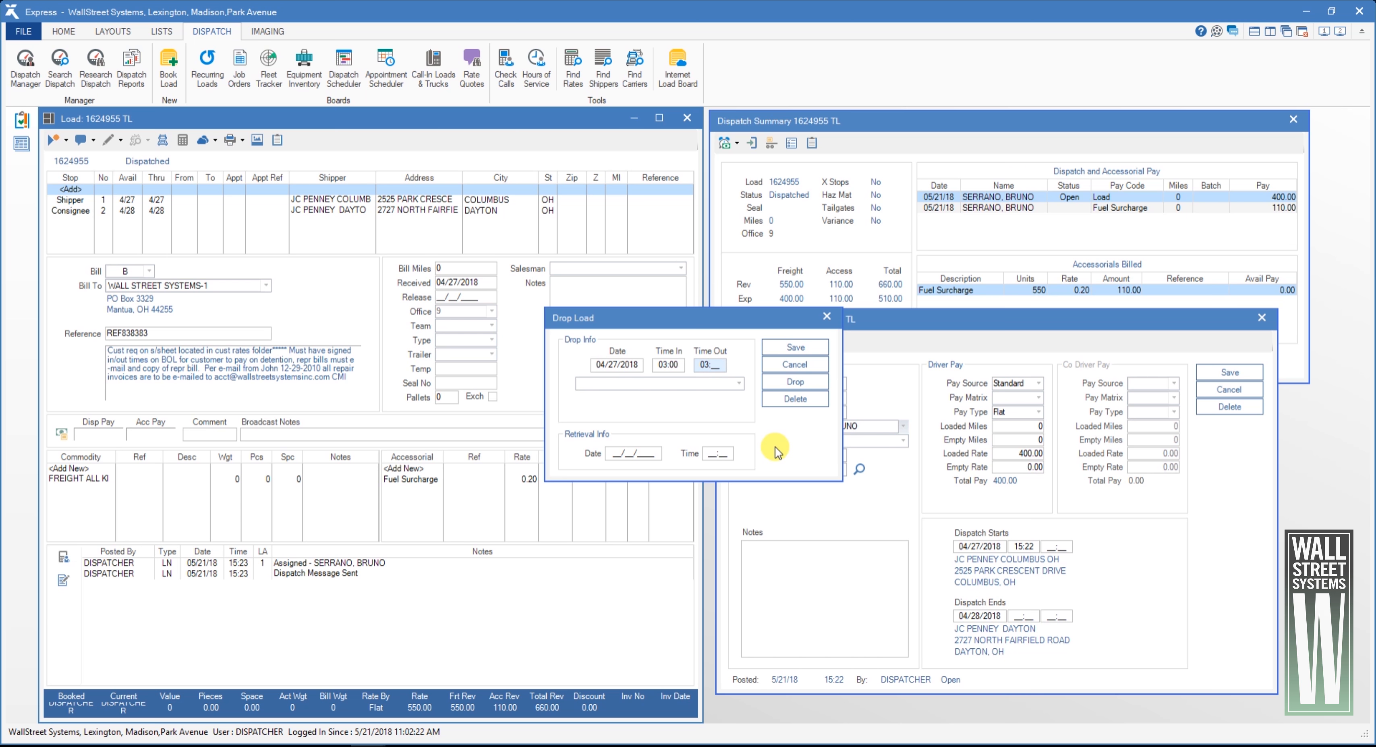
type("30")
key("Tab")
type("JC P")
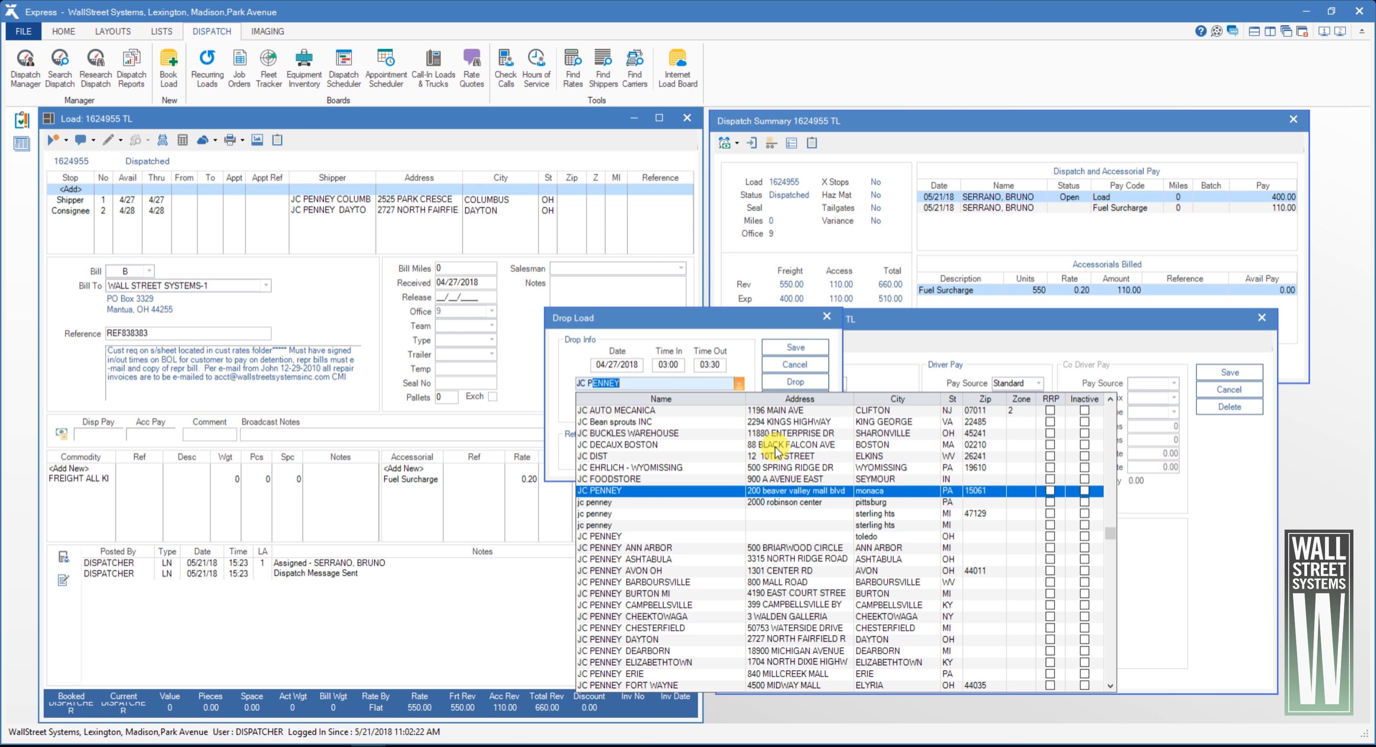
left_click(796, 639)
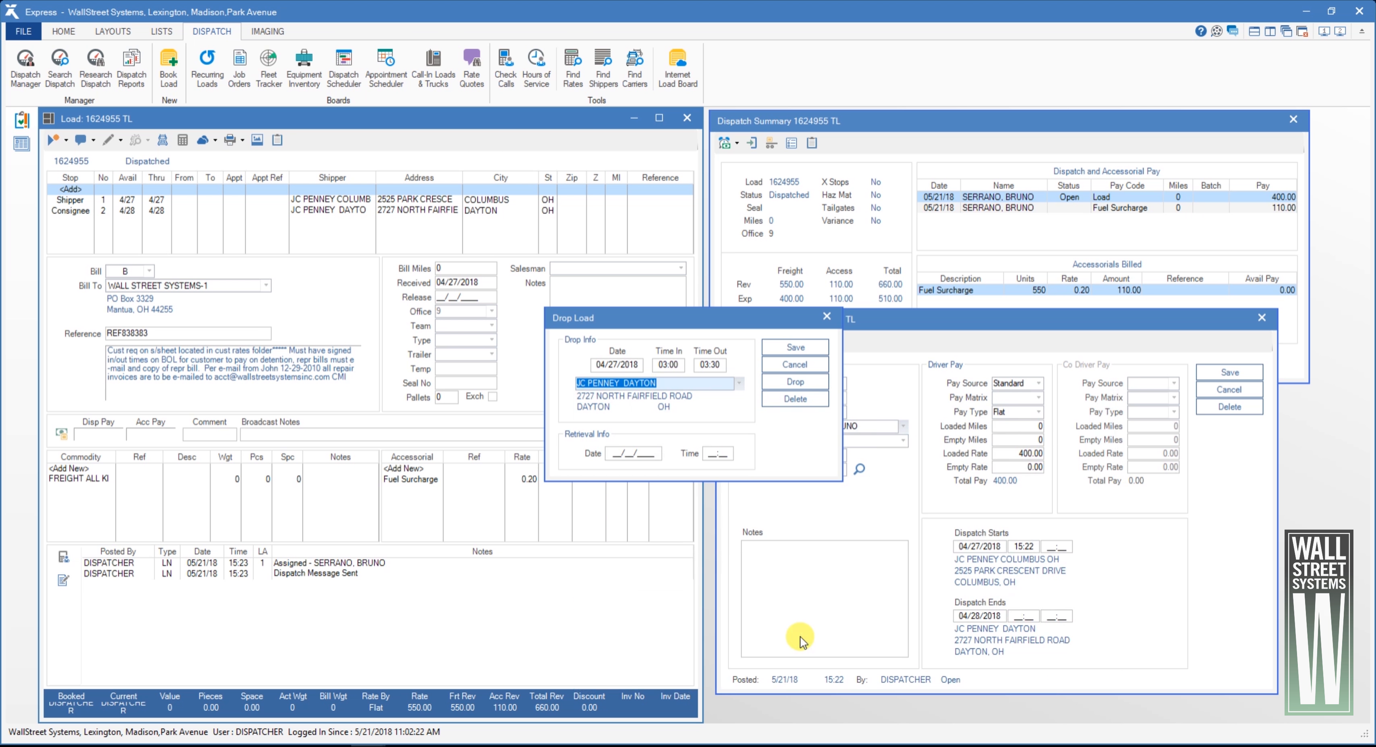
left_click(804, 381)
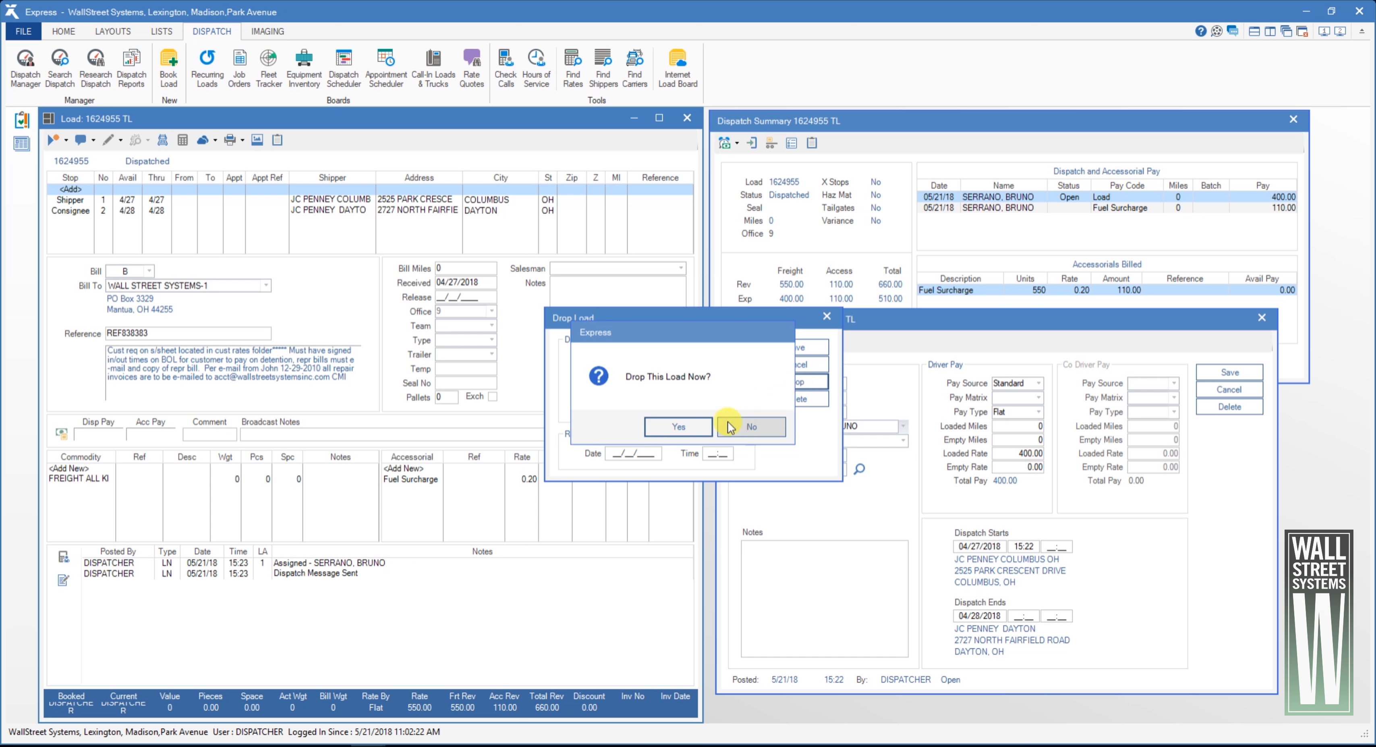
left_click(665, 427)
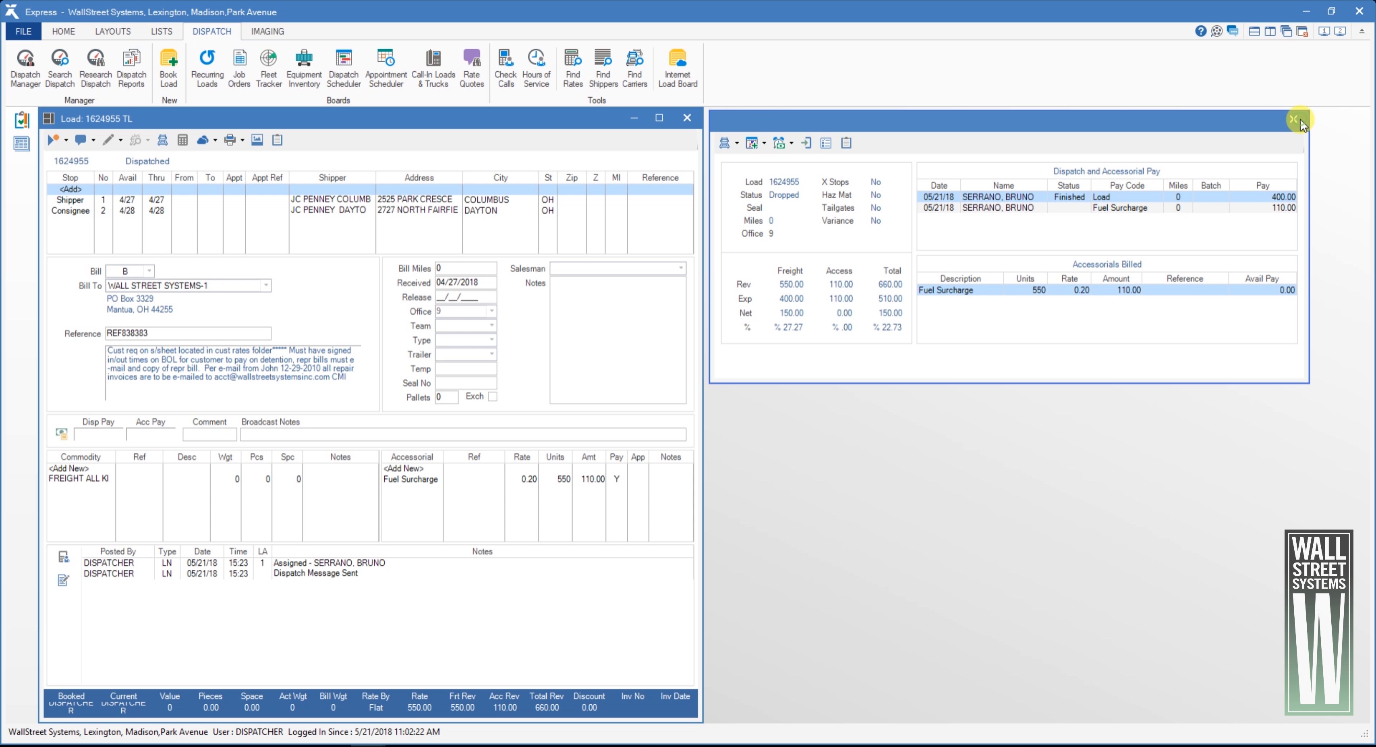
left_click(1296, 119)
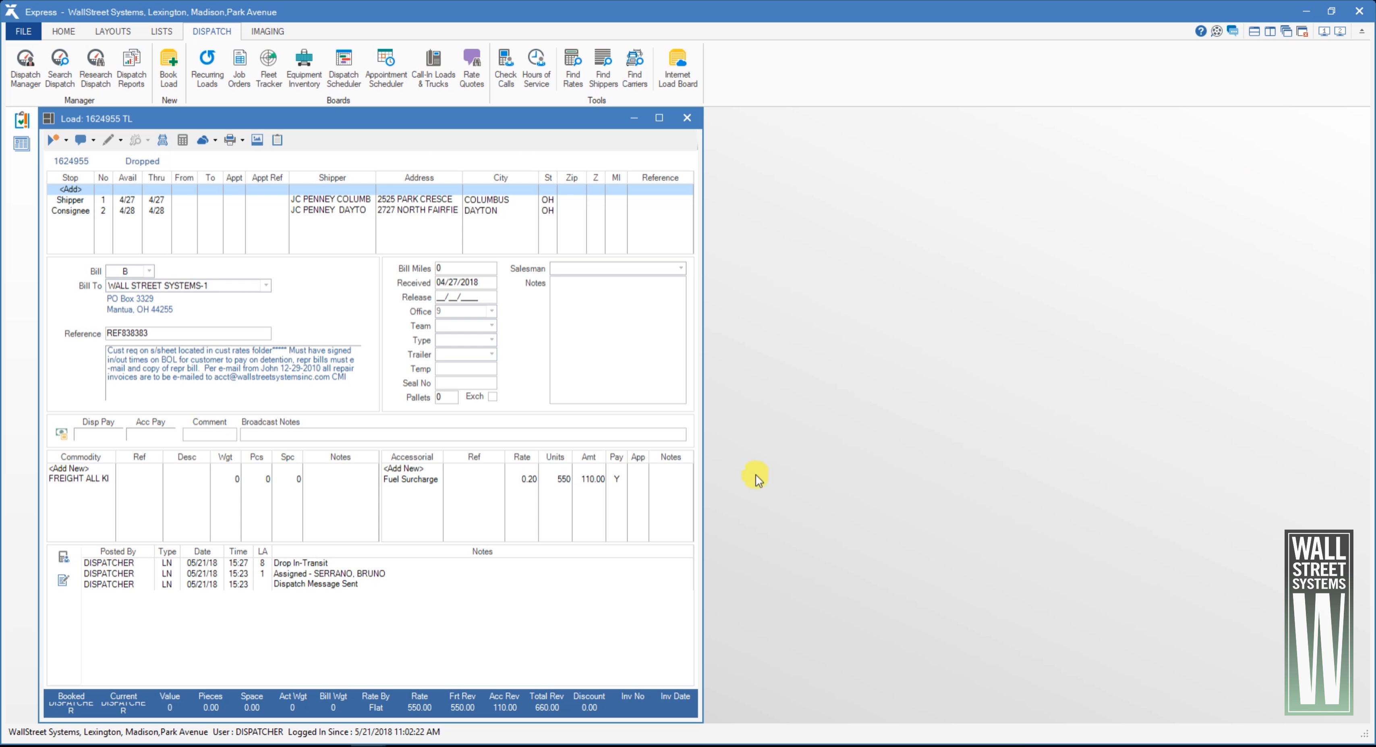
- Arrive the dropped load from its dispatch summary with time out 16:00 and the signer's name, and save the arrival
left_click(163, 140)
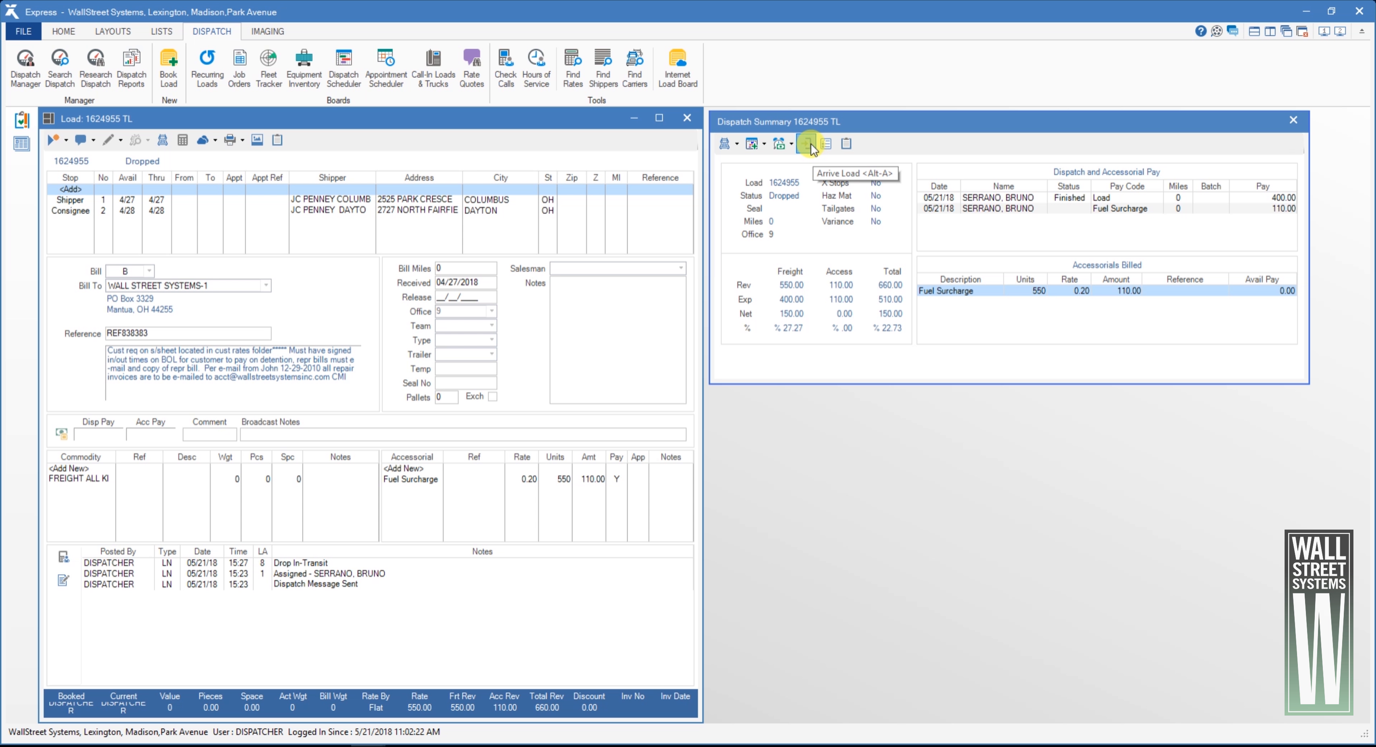
left_click(807, 144)
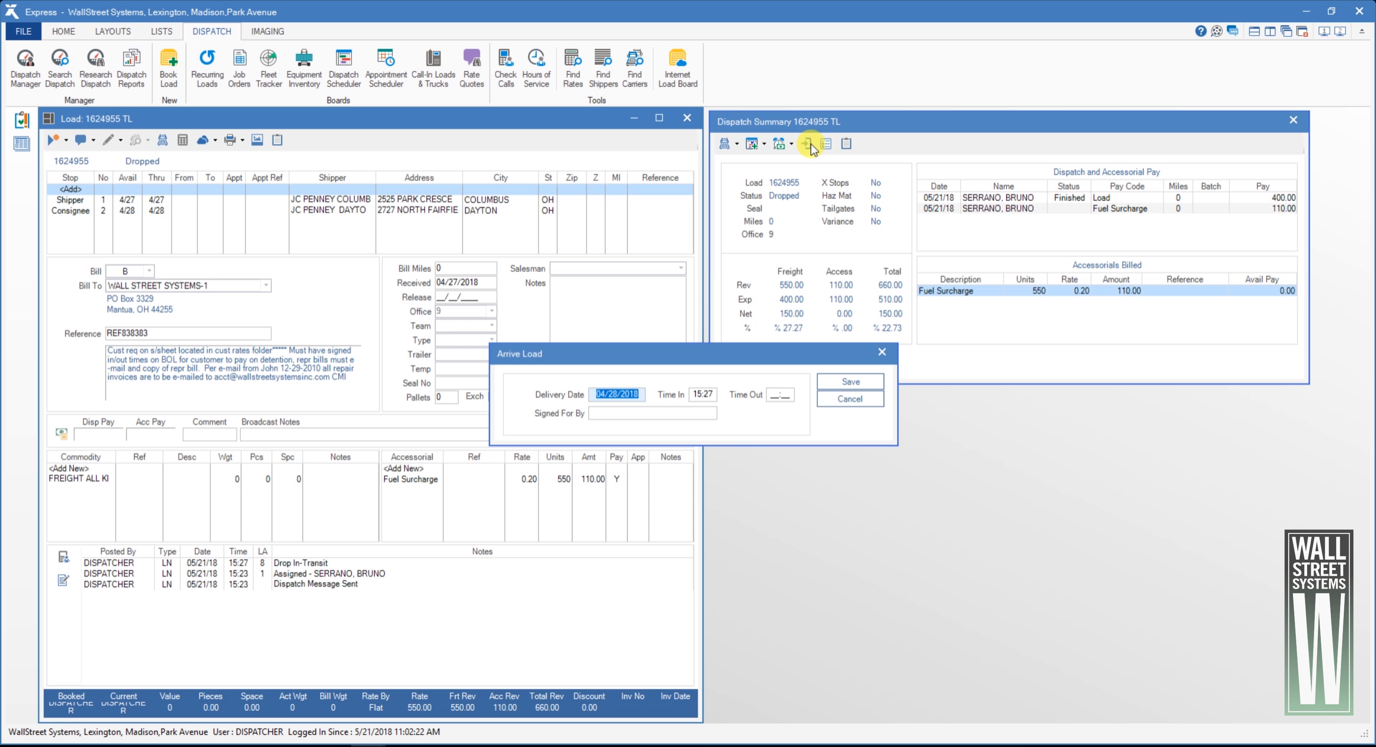
left_click(779, 395)
type("1600")
key("Tab")
type("Doe")
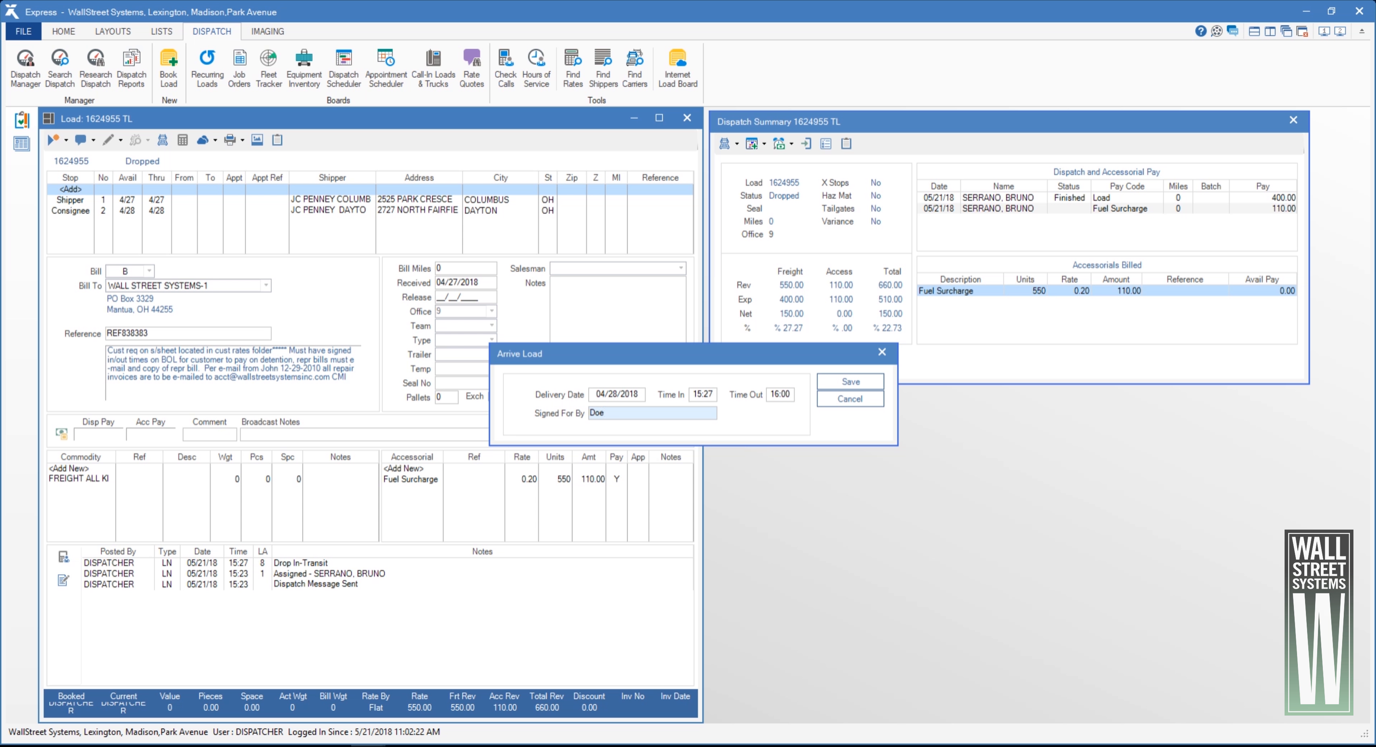
left_click(869, 383)
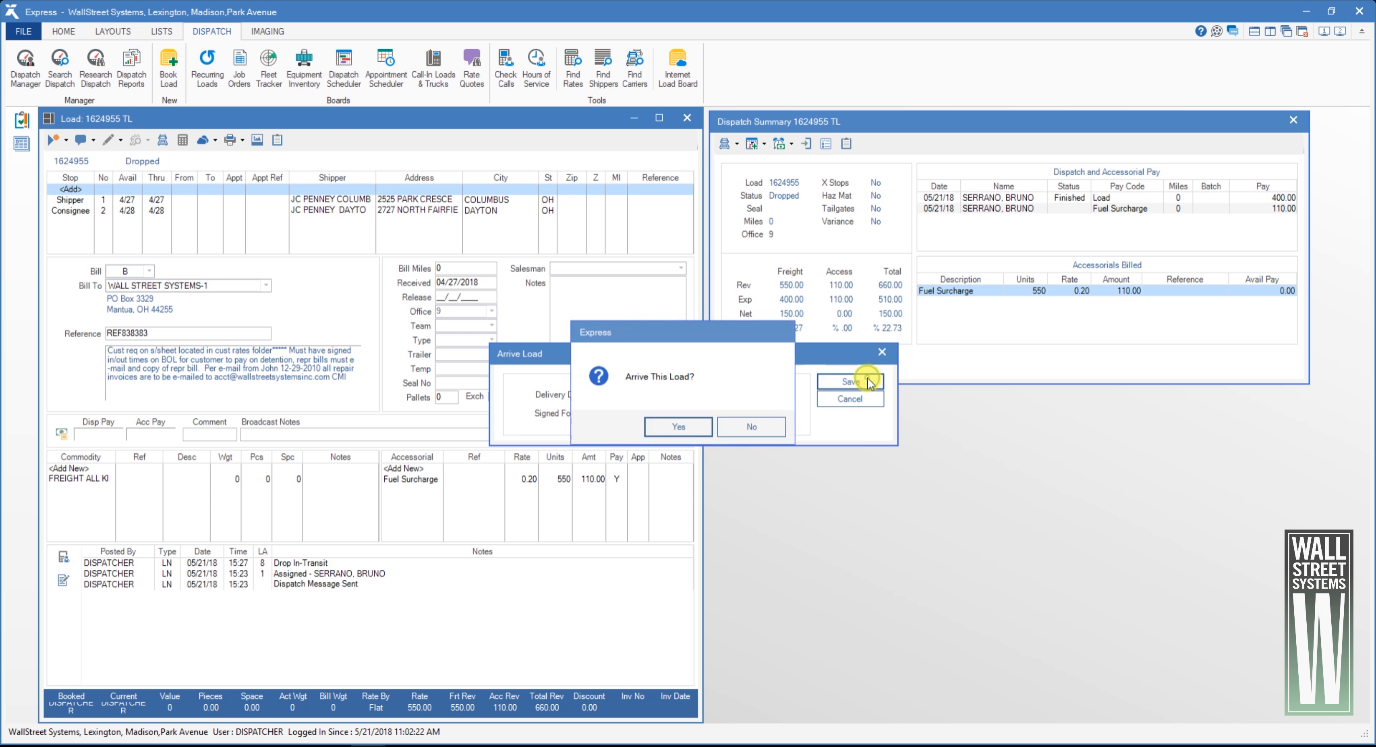
left_click(679, 426)
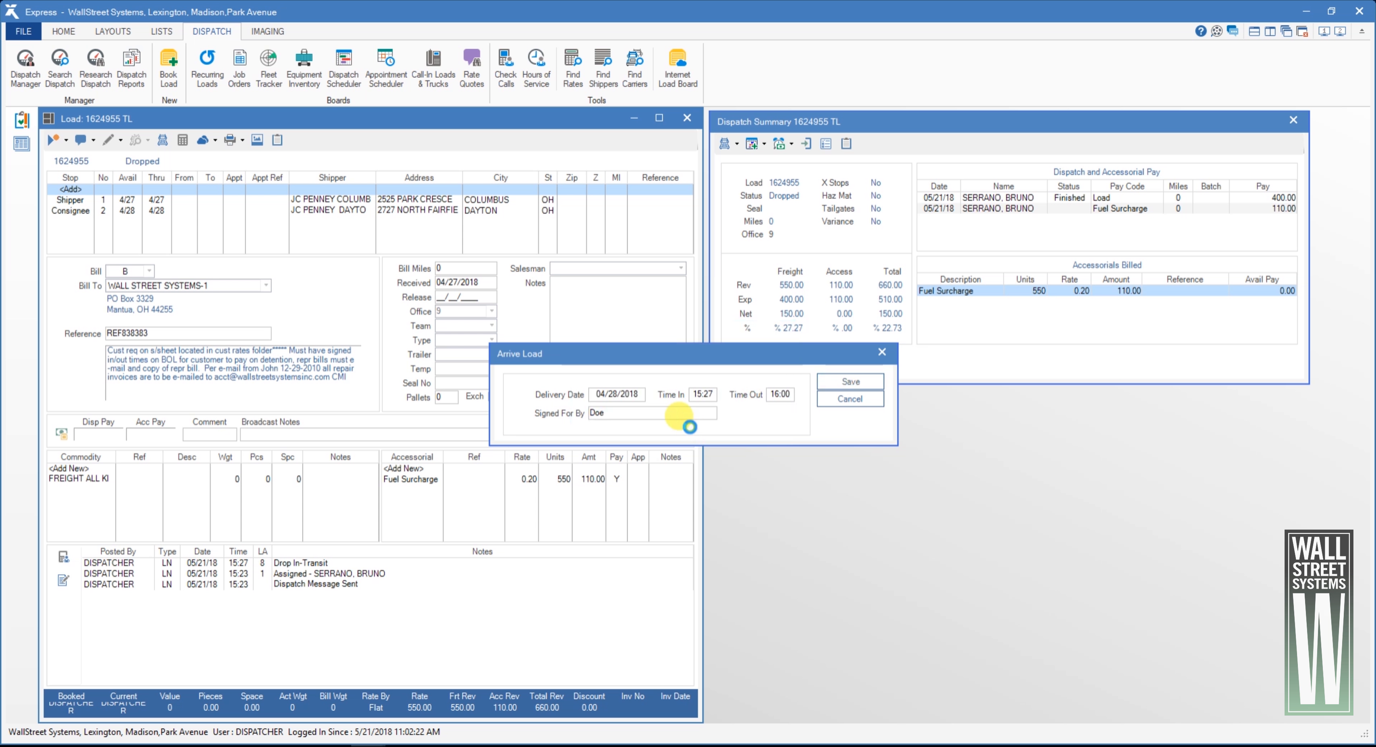